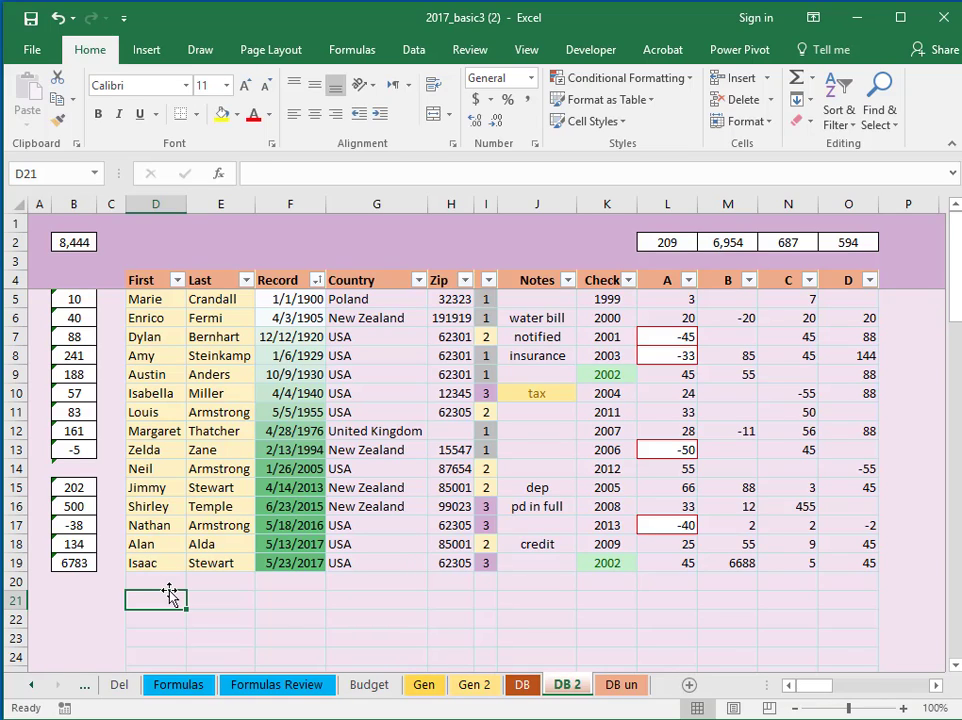
Enter a test value 'rr' in D21, then clear it again
text(rr)
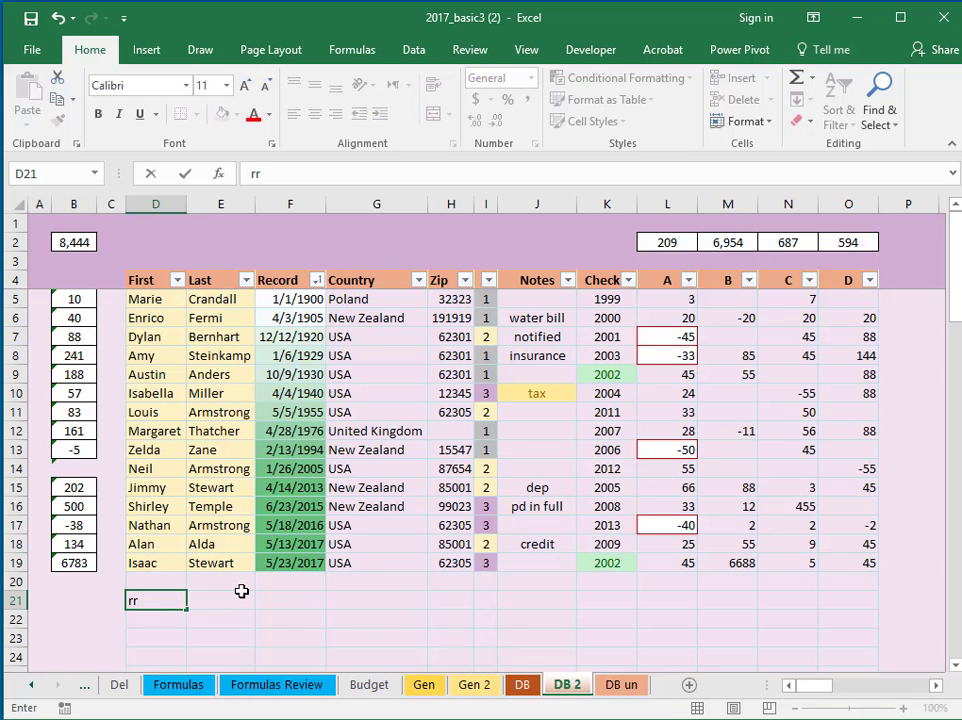
key(Return)
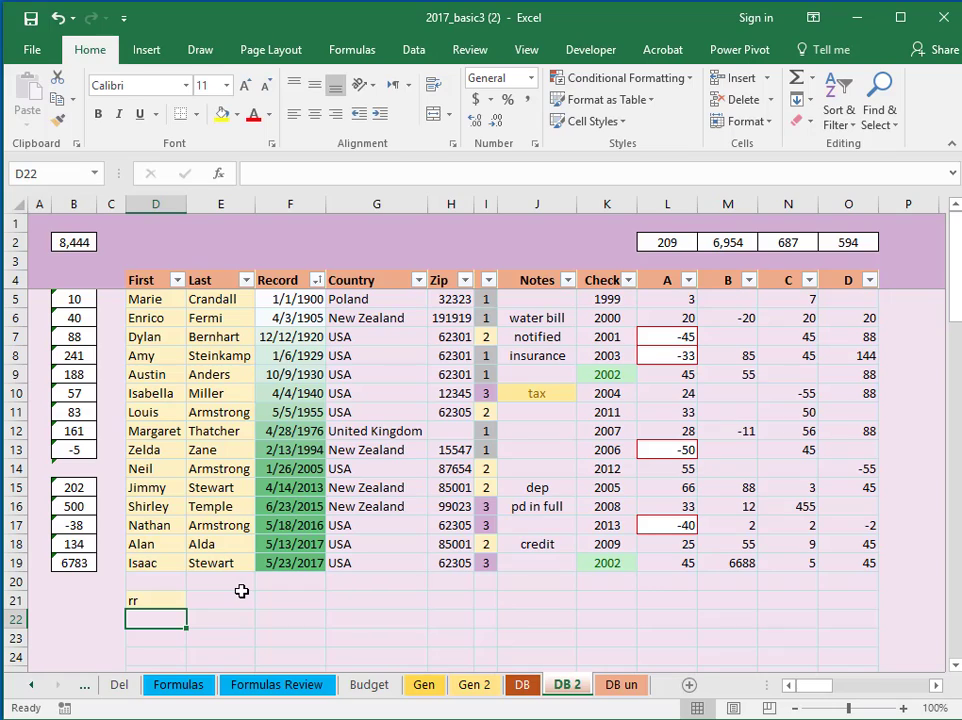
click(169, 604)
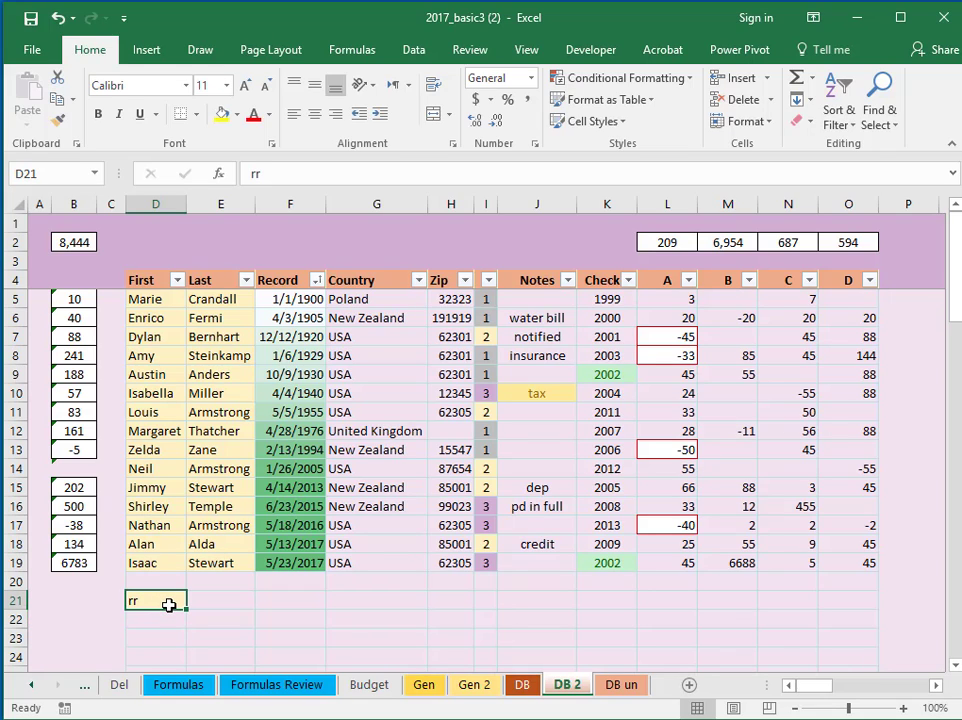
key(Delete)
Drop the $D$30:$E$40 range so the Cell Value > 0.01 rule applies to $D$5:$E$45
click(206, 524)
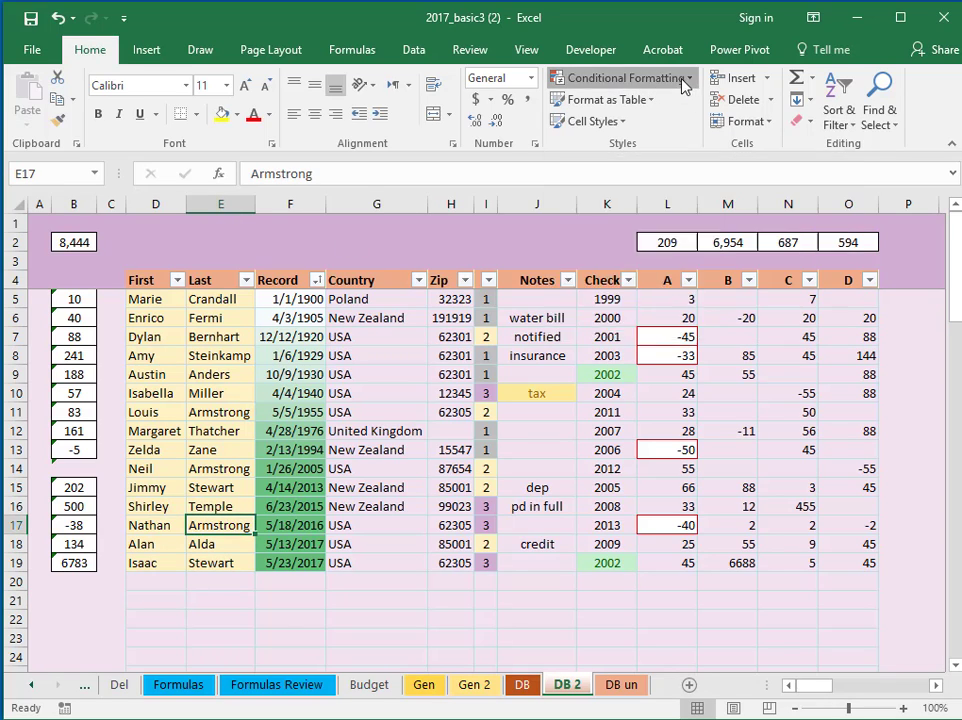
click(688, 80)
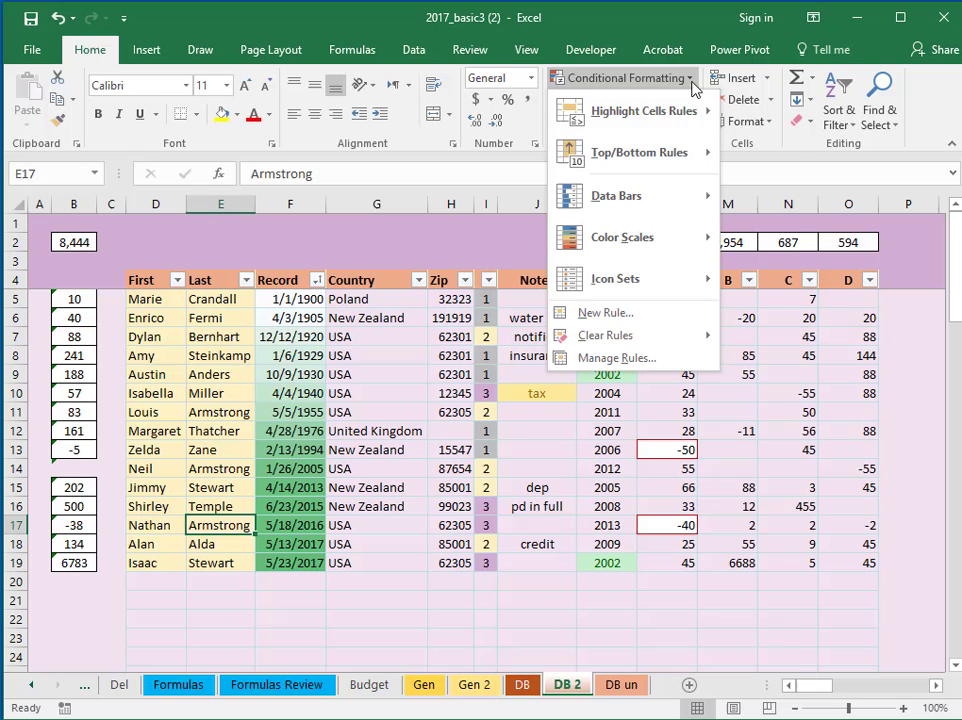
click(664, 360)
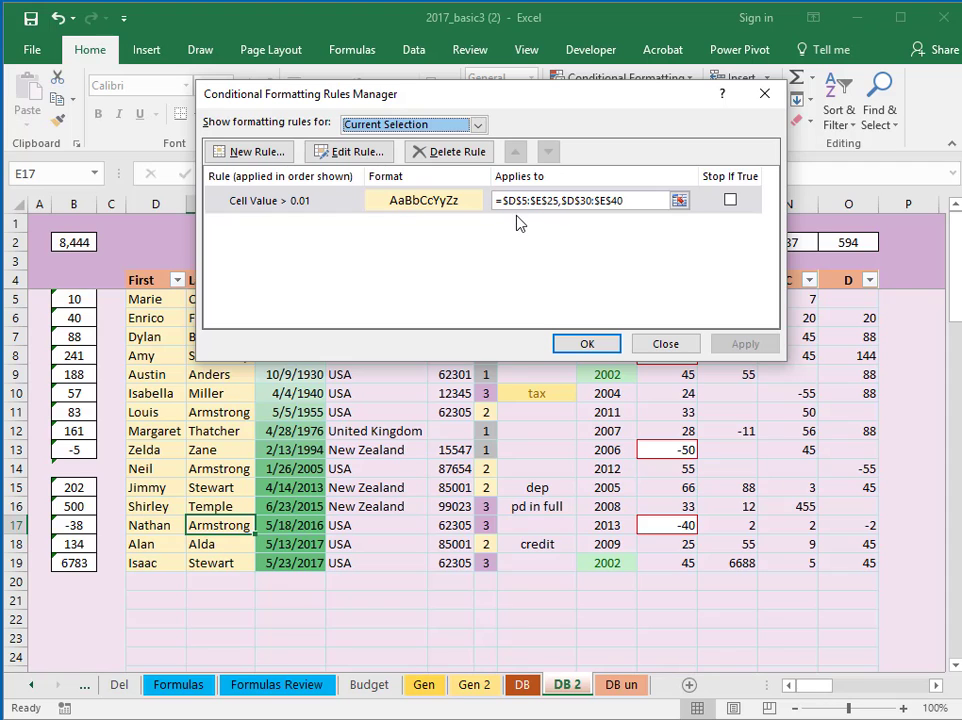
click(640, 202)
drag(956, 369, 956, 336)
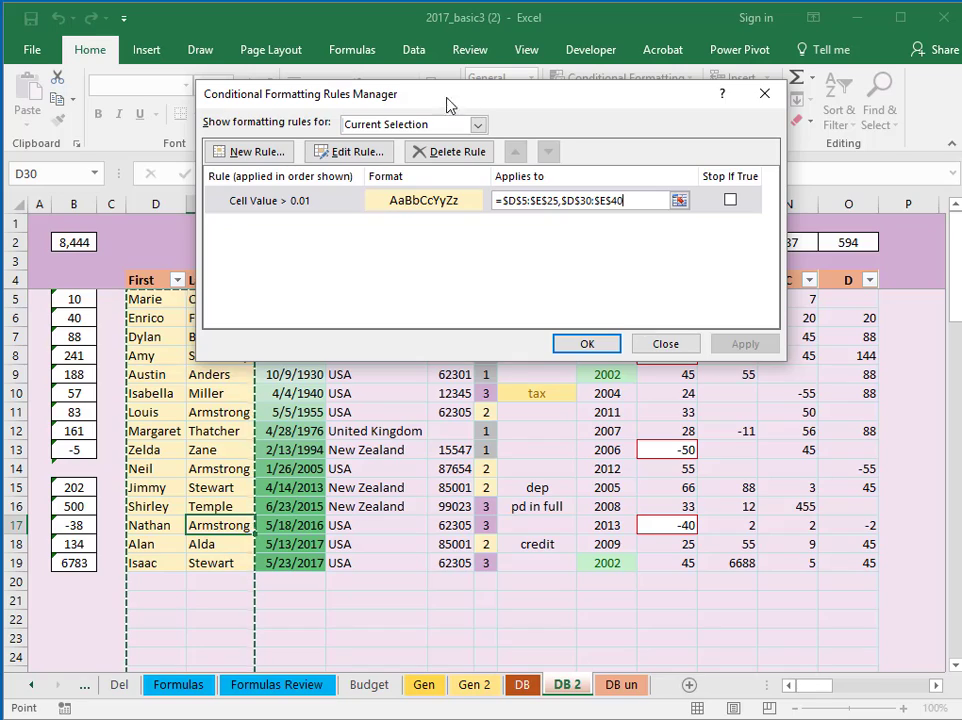
drag(461, 103, 606, 76)
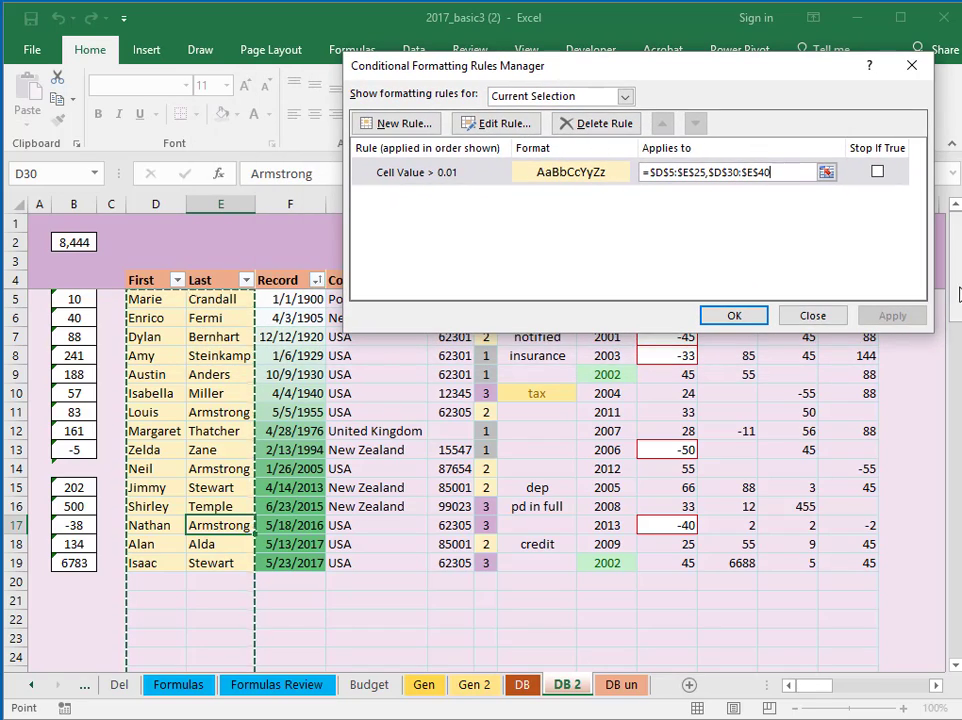
drag(950, 292, 947, 361)
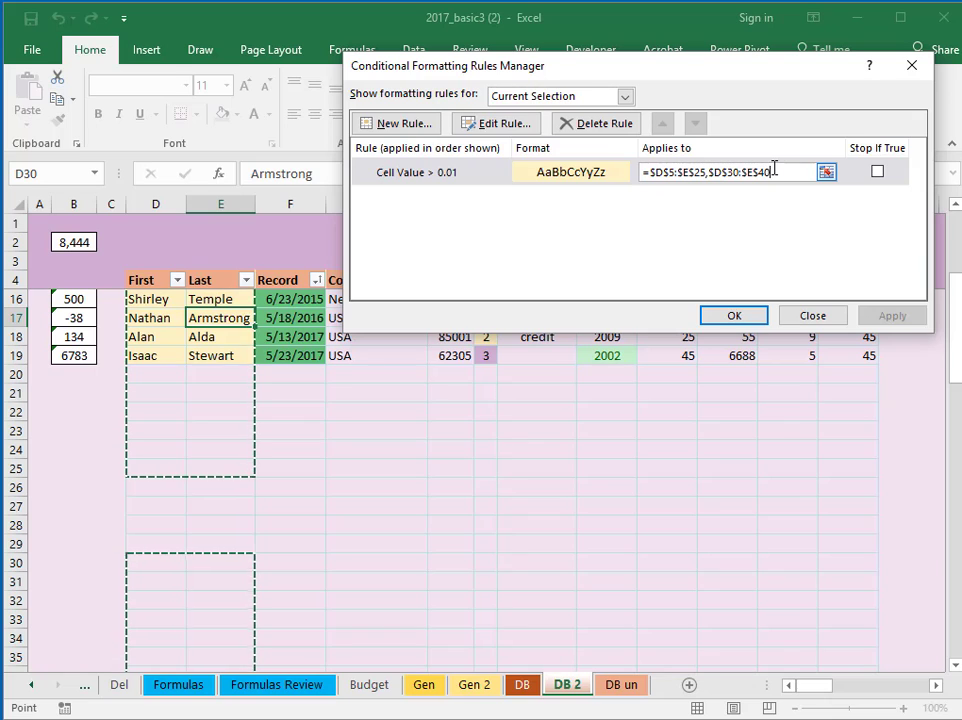
drag(768, 172, 706, 172)
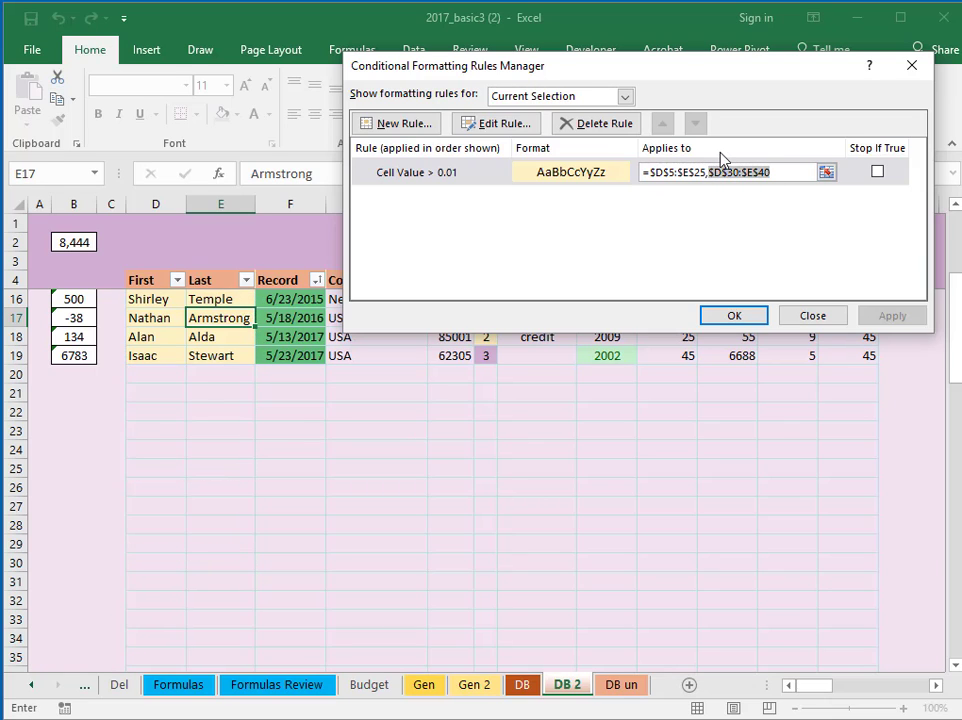
key(Delete)
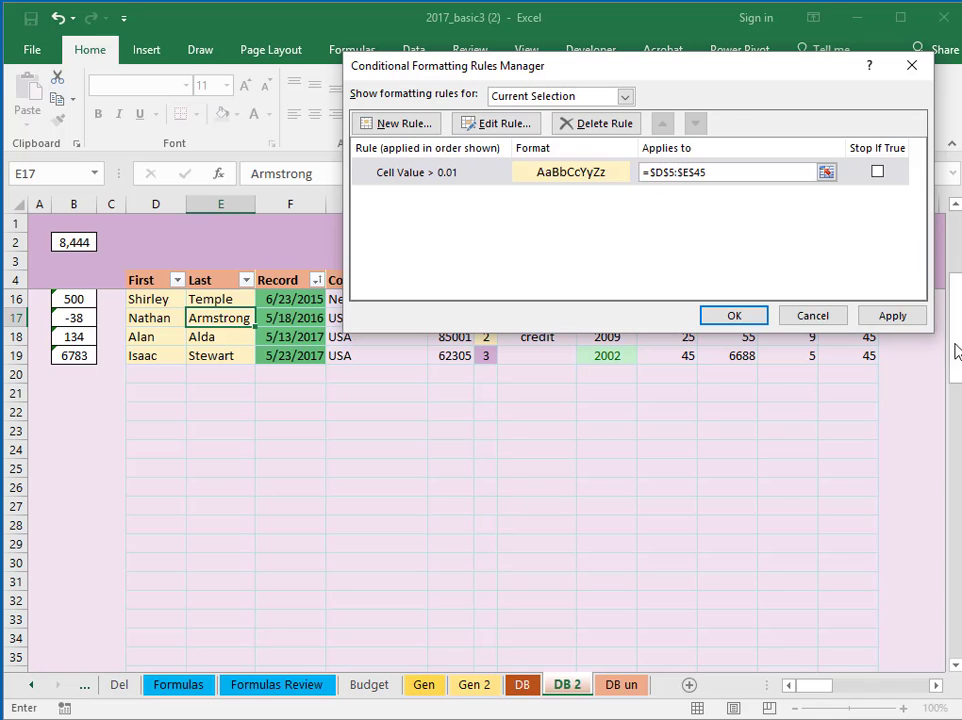
click(885, 316)
click(733, 316)
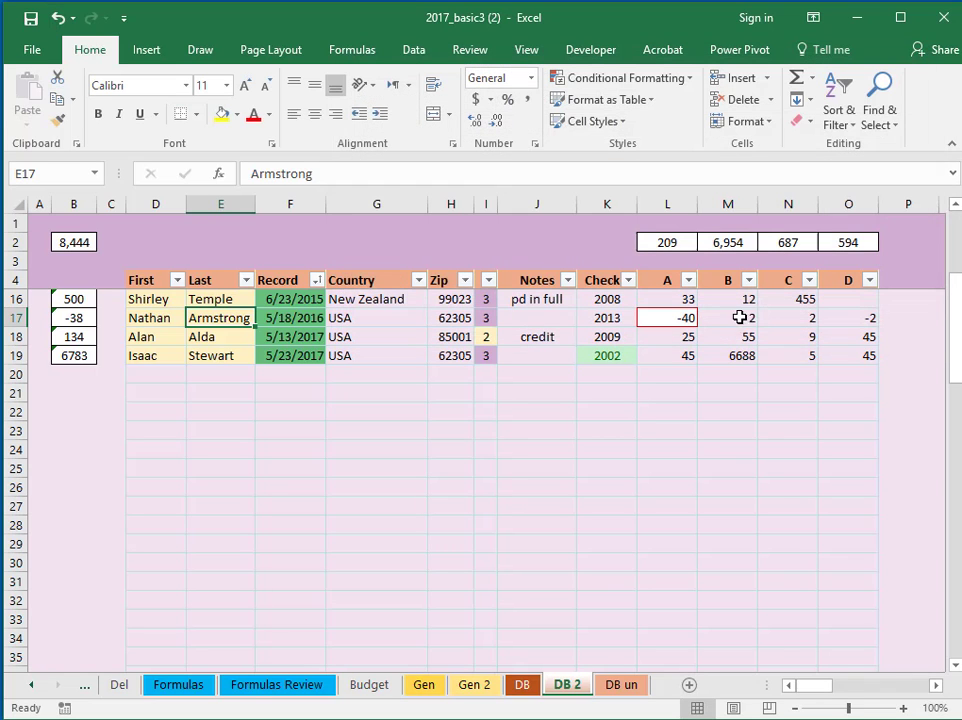
drag(951, 359, 958, 321)
click(245, 410)
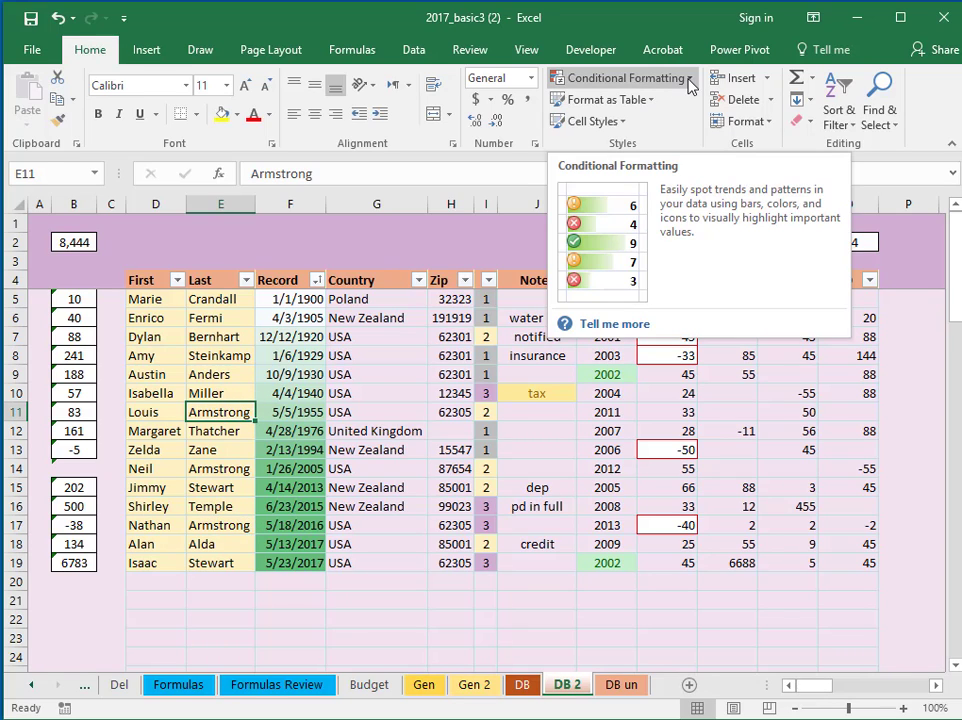
click(686, 80)
click(625, 359)
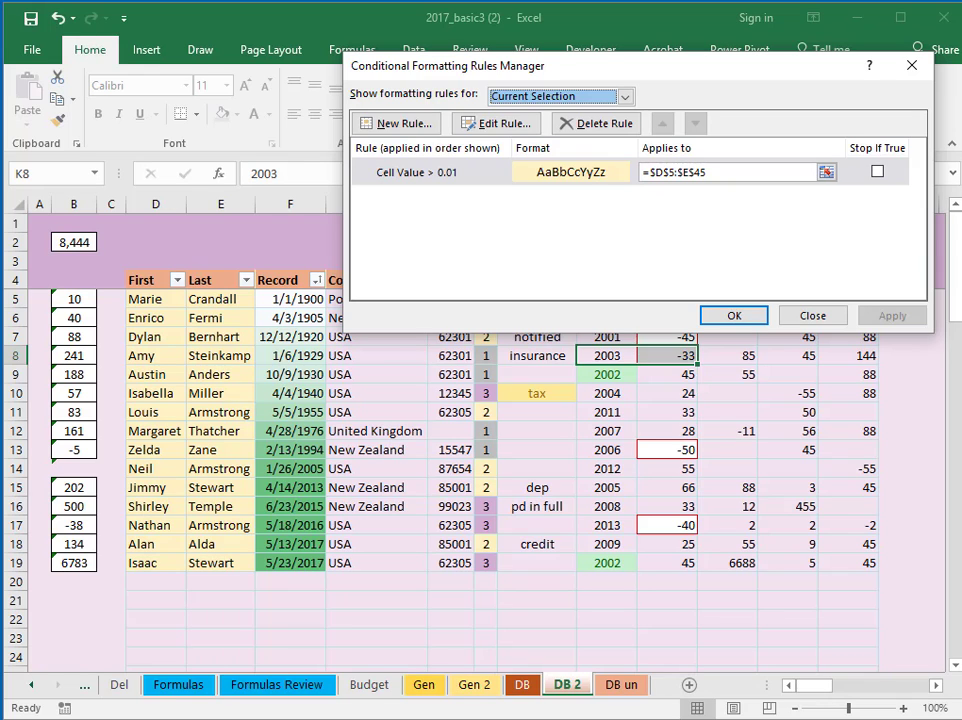
click(735, 316)
click(667, 299)
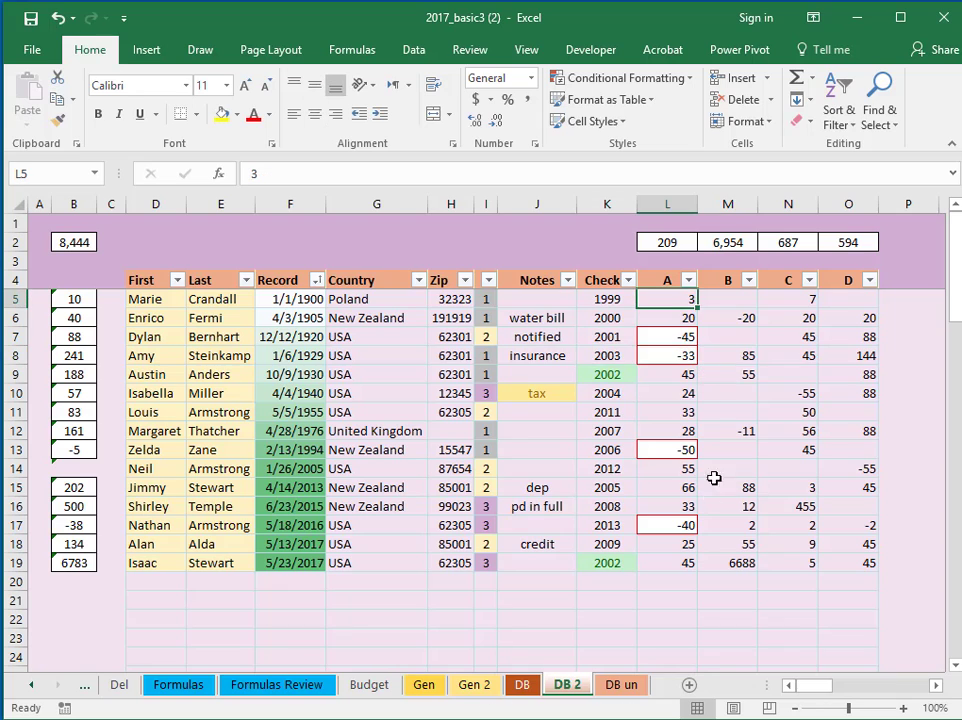
drag(808, 689, 822, 690)
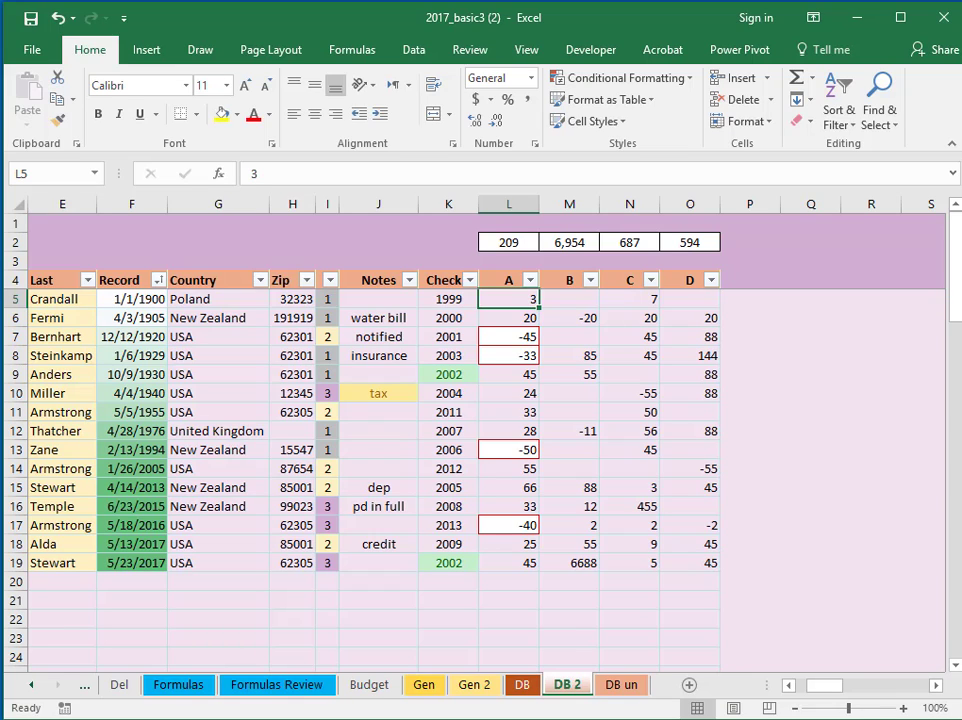
drag(572, 300, 712, 558)
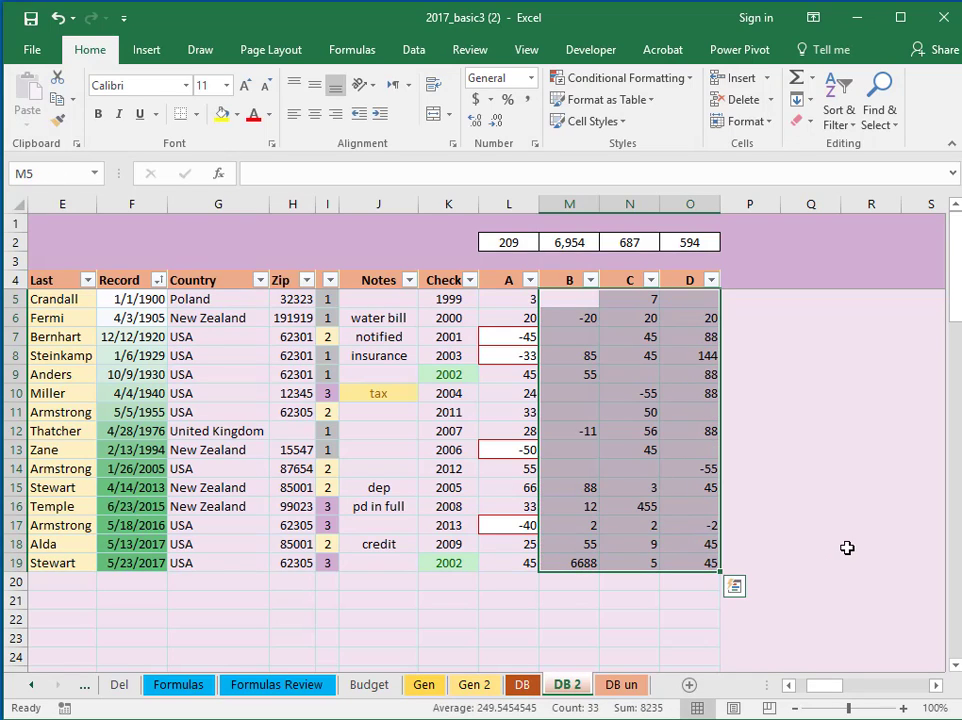
With L5 selected, remove the second range from the Cell Value < 0 rule's Applies to
double_click(506, 307)
click(502, 303)
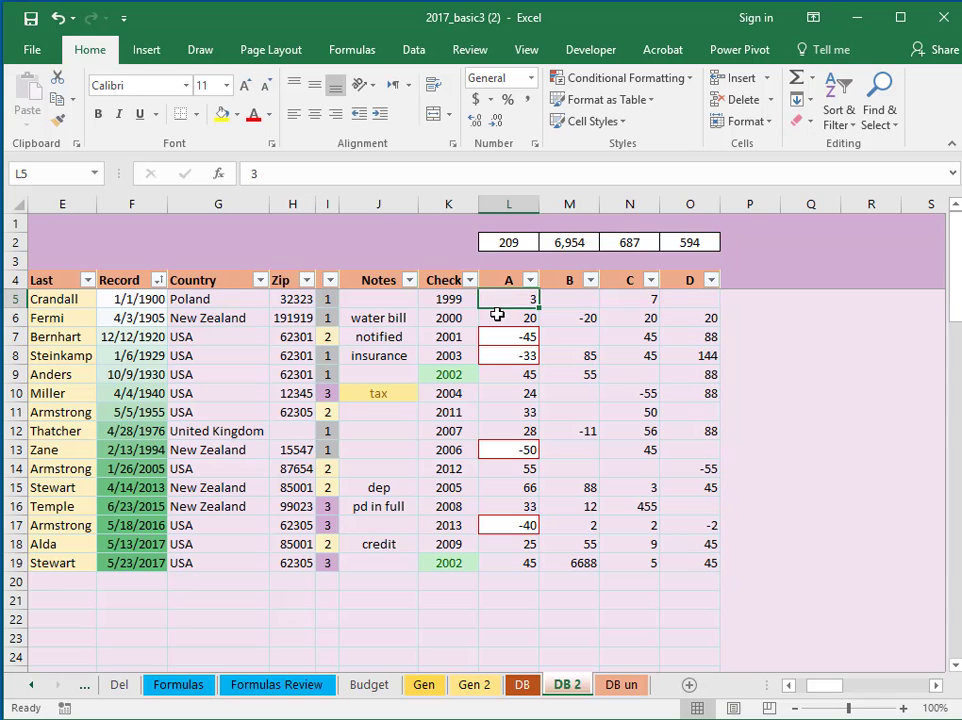
click(690, 79)
click(630, 358)
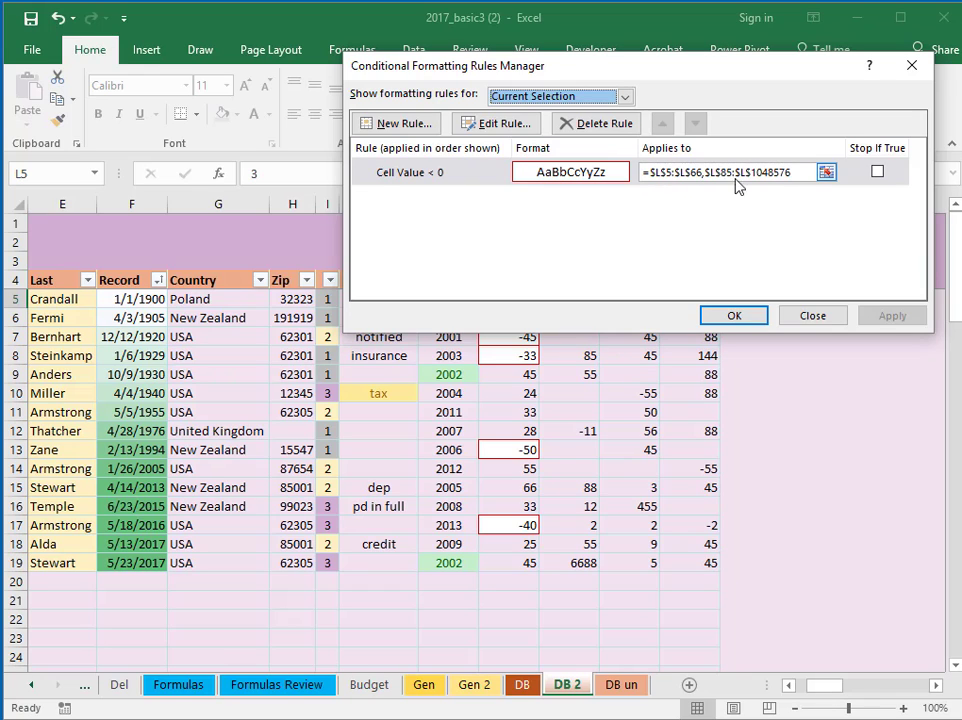
click(795, 172)
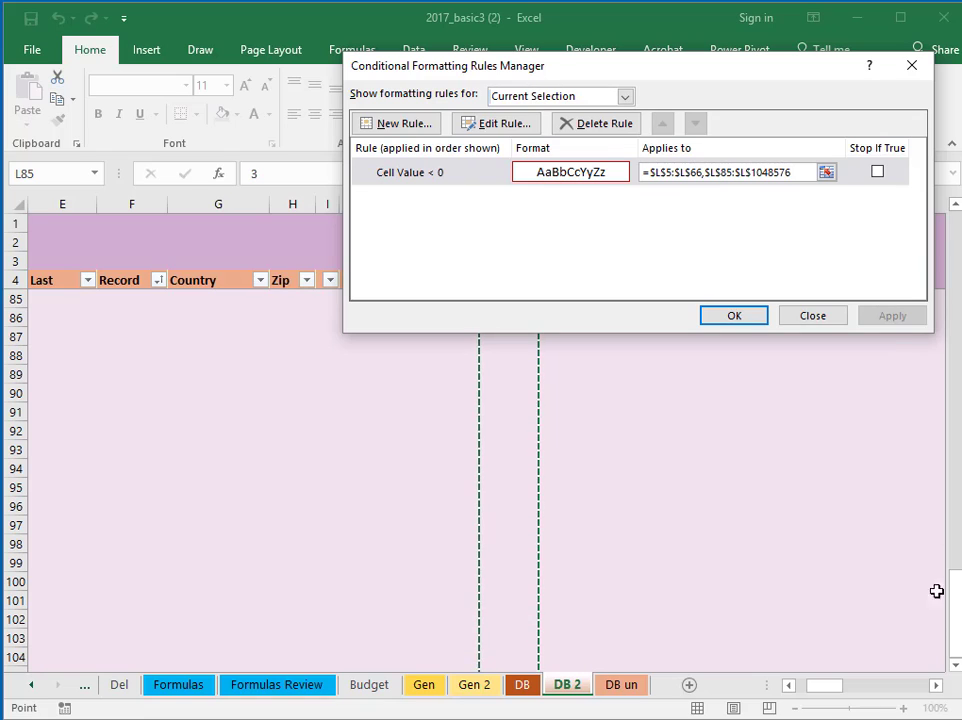
drag(955, 600, 955, 606)
drag(956, 413, 956, 248)
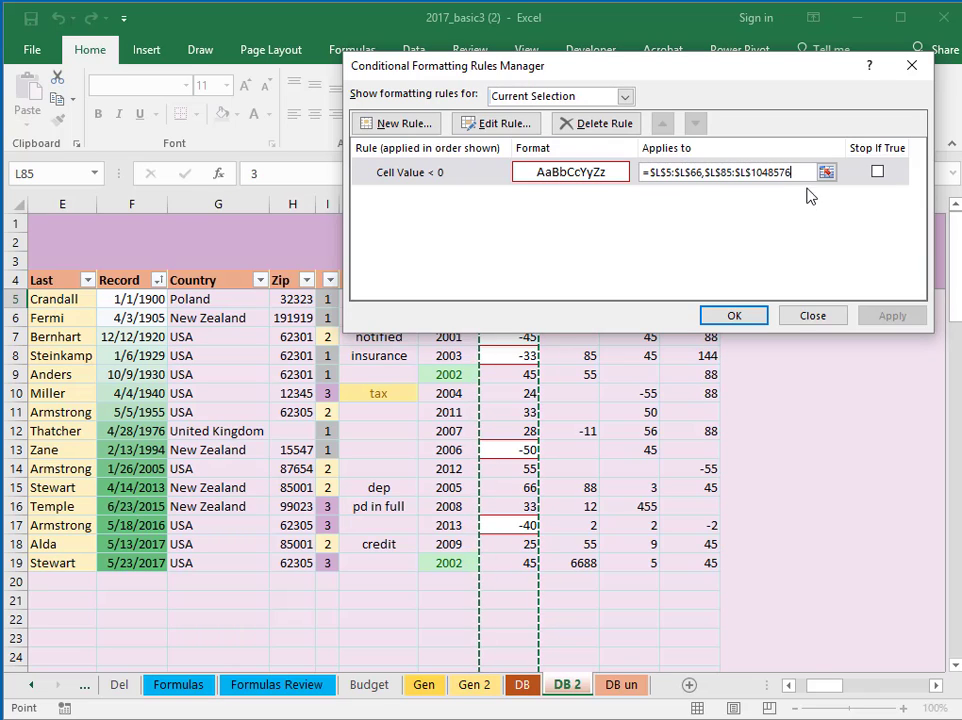
drag(806, 173, 734, 170)
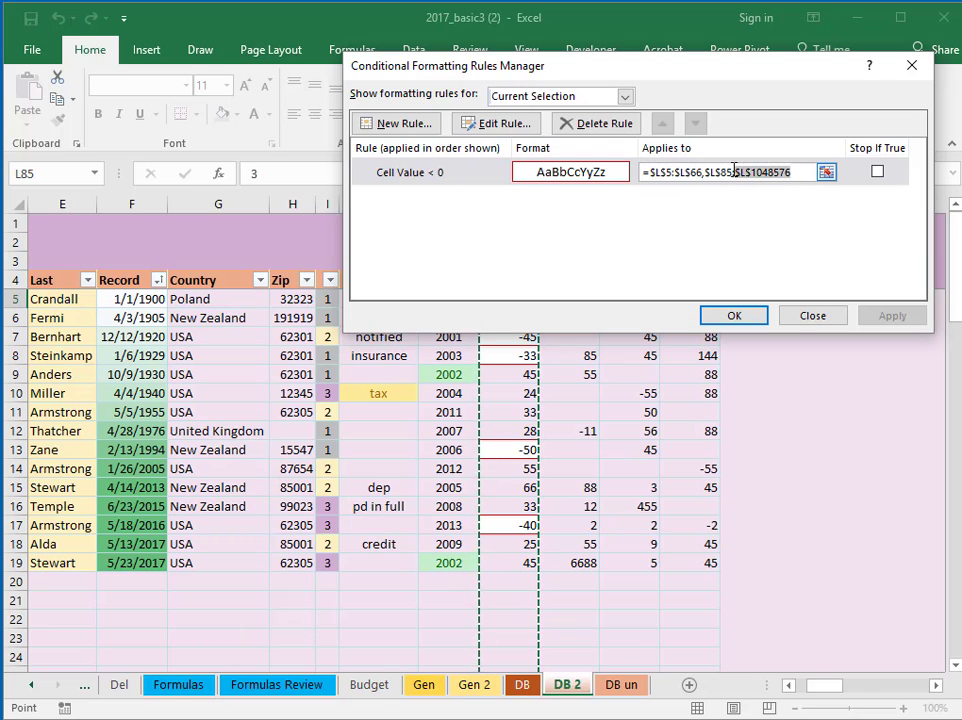
key(BackSpace)
key(BackSpace)
key(BackSpace)
key(BackSpace)
key(BackSpace)
key(BackSpace)
key(BackSpace)
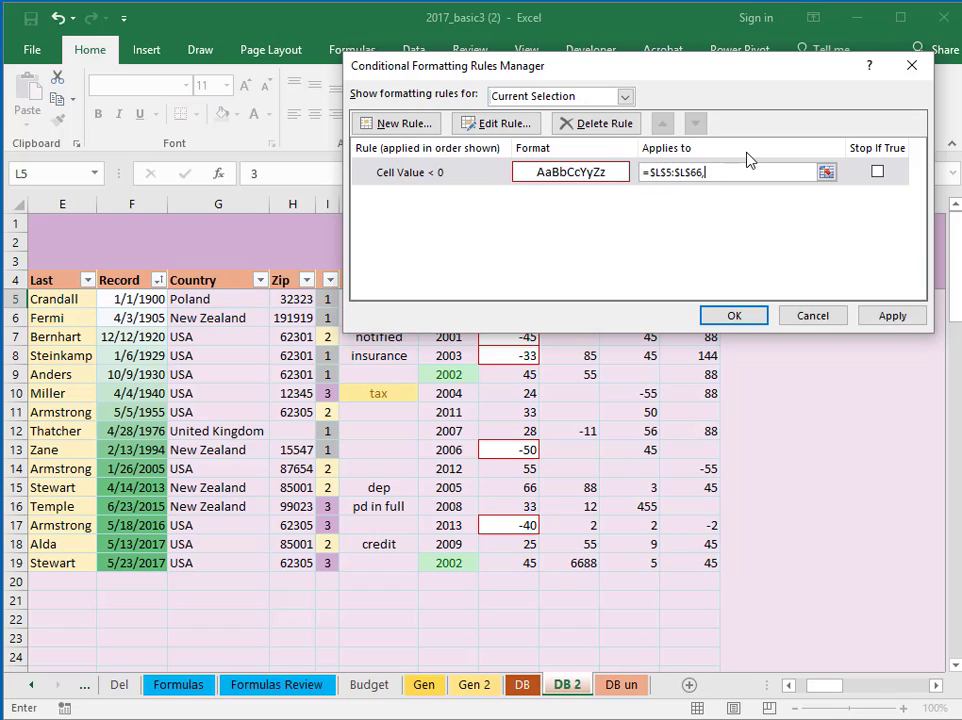
key(BackSpace)
Change the rule's range end to O999 so it covers $L$5:$O$999, and apply
drag(695, 172, 732, 171)
text(999)
drag(651, 78, 283, 42)
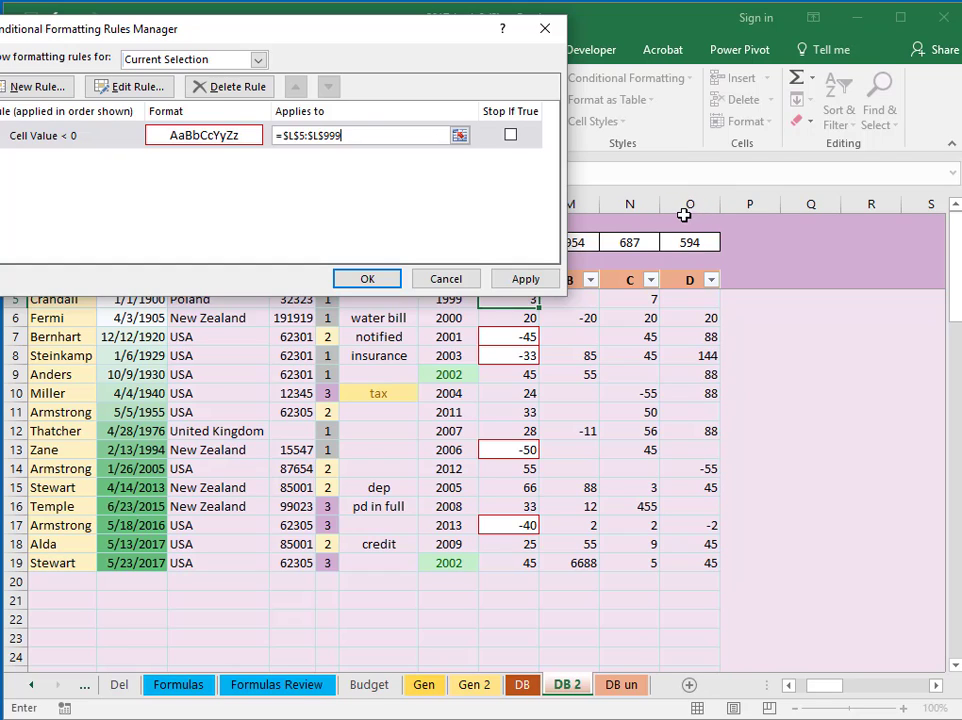
click(317, 135)
key(BackSpace)
text(o)
click(520, 280)
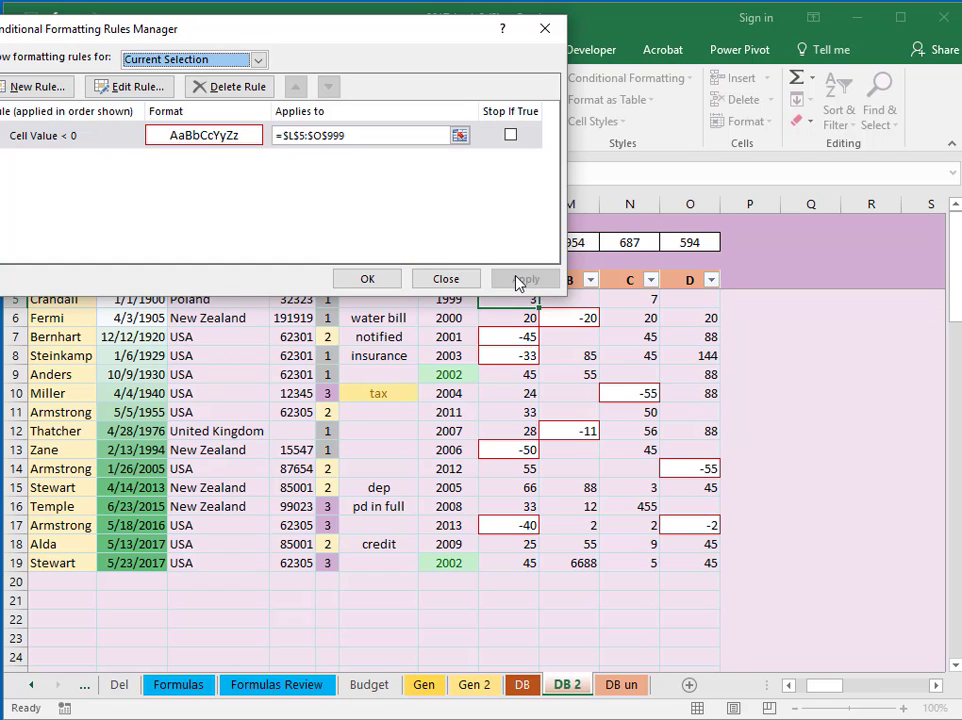
click(367, 279)
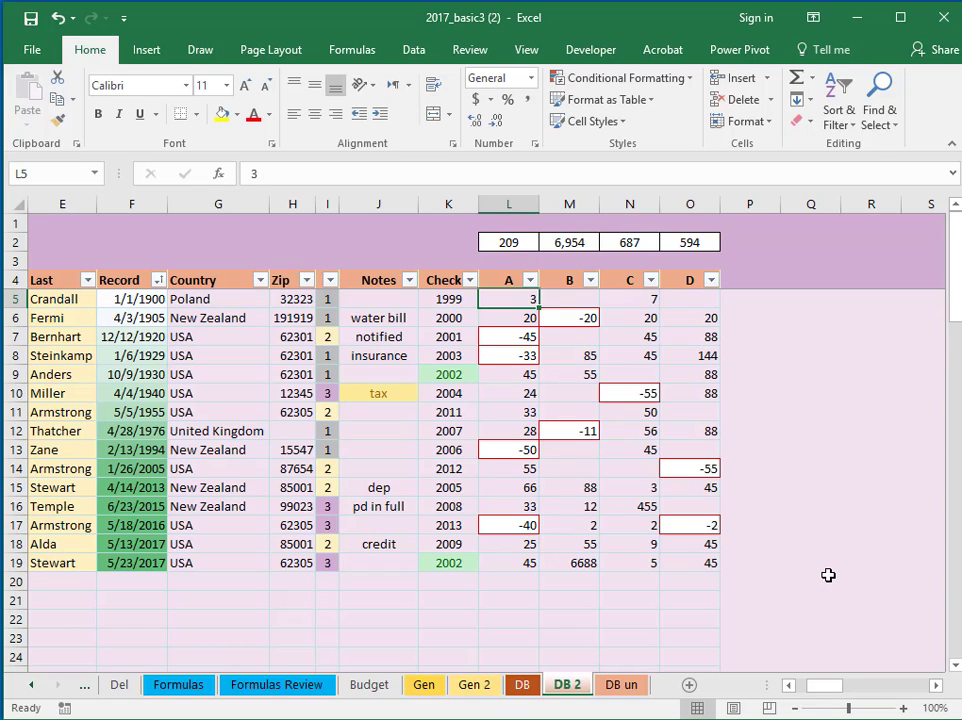
click(577, 371)
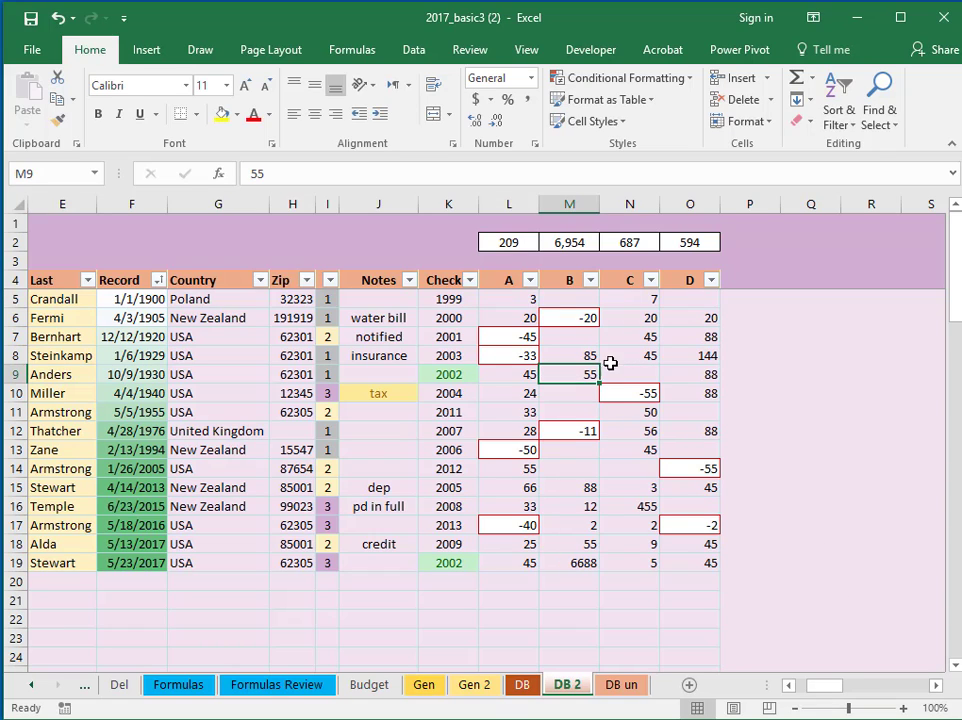
click(692, 80)
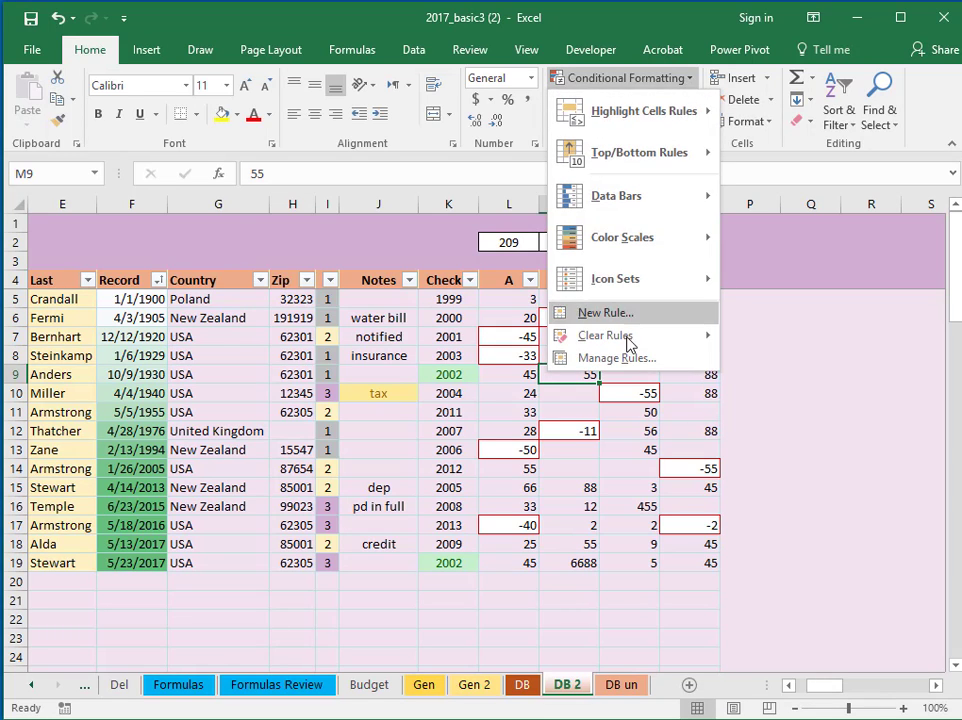
click(638, 360)
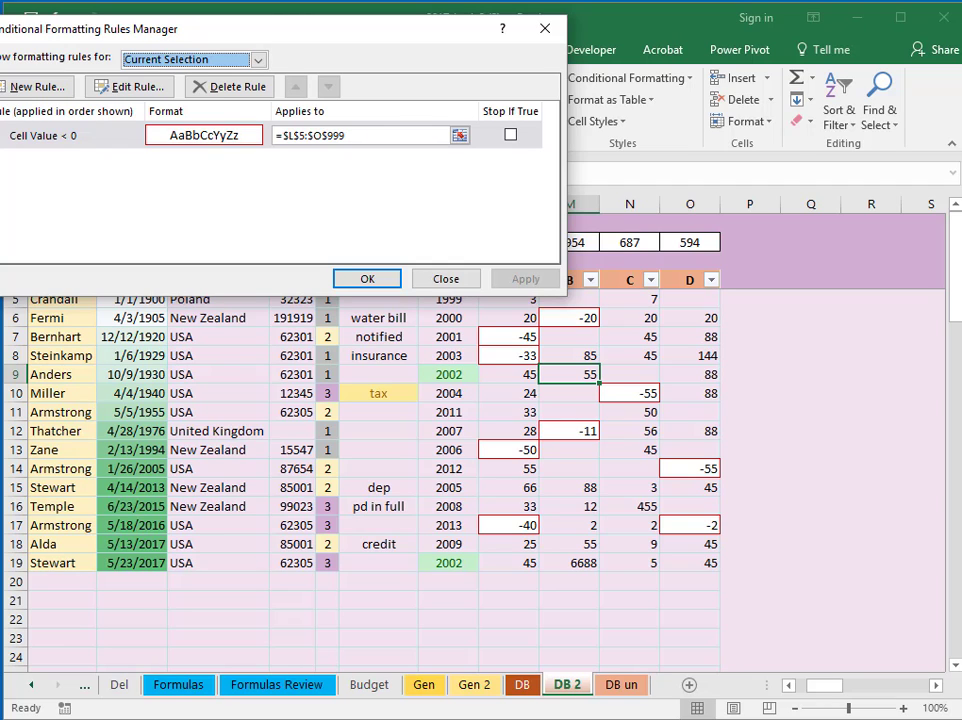
click(545, 28)
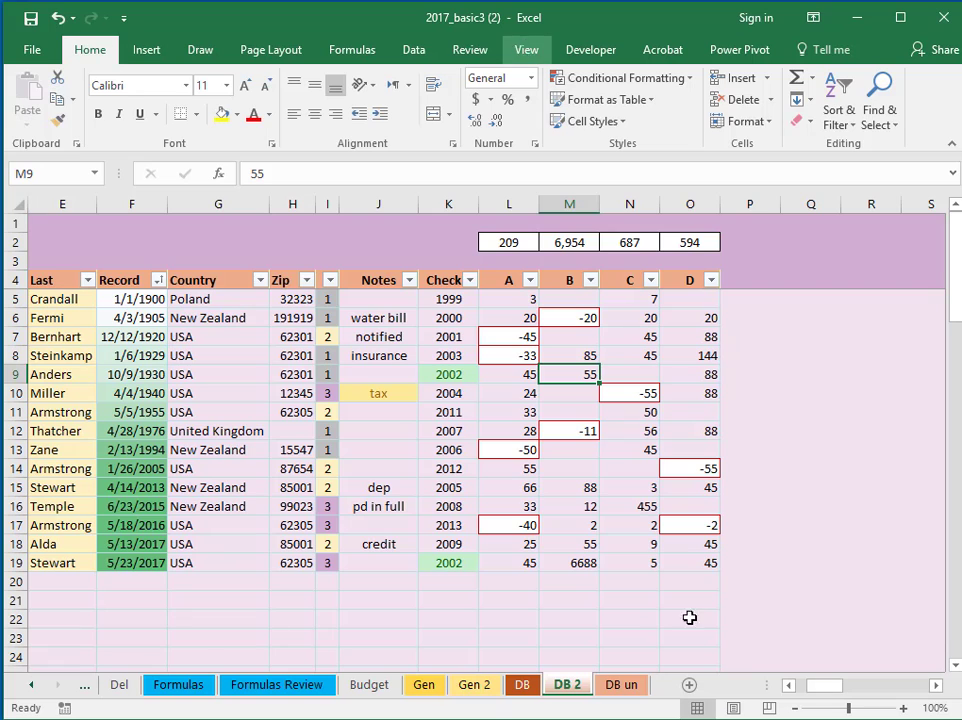
drag(824, 687, 812, 688)
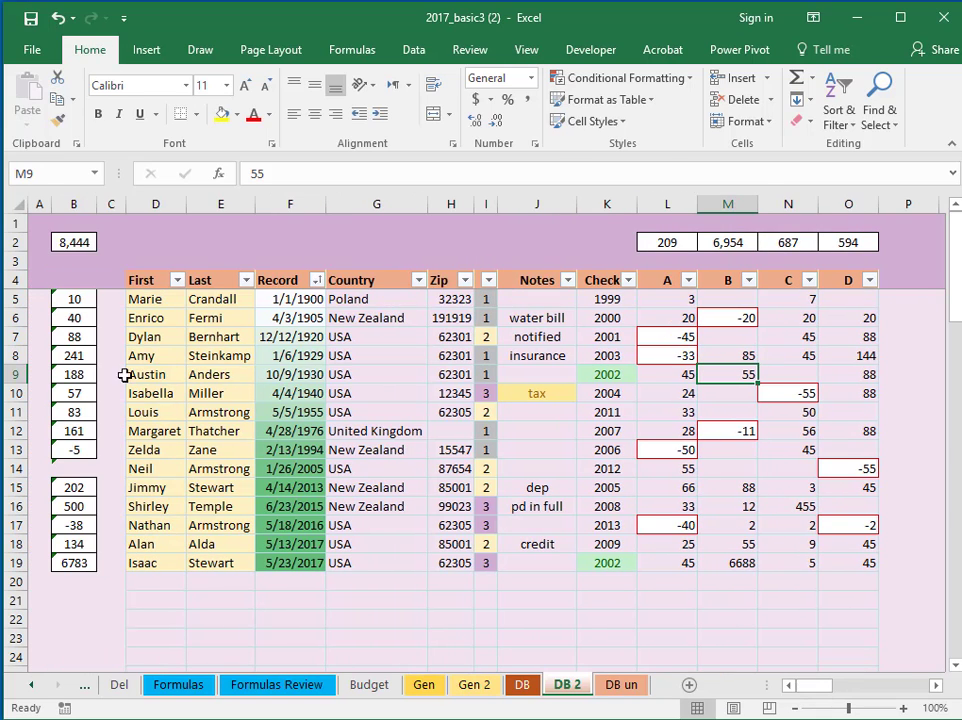
click(199, 392)
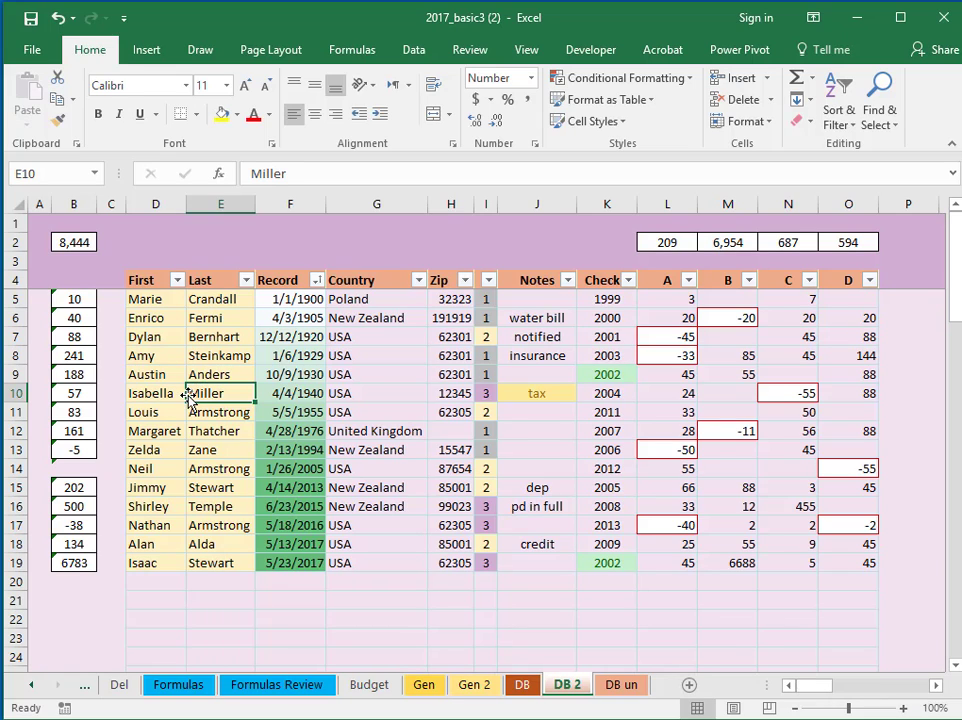
click(680, 78)
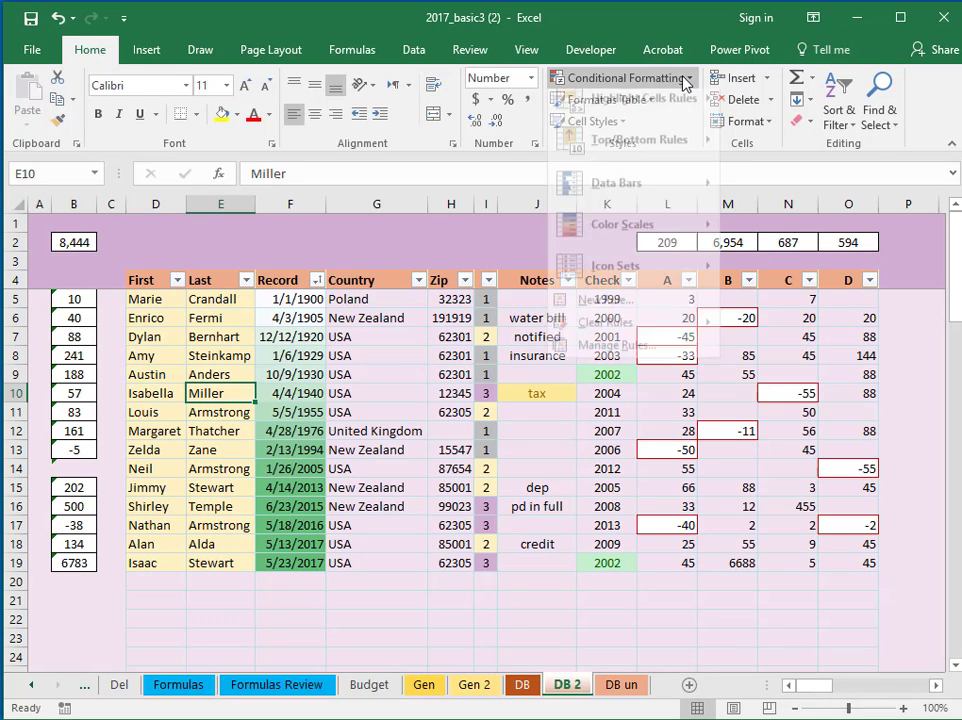
click(625, 360)
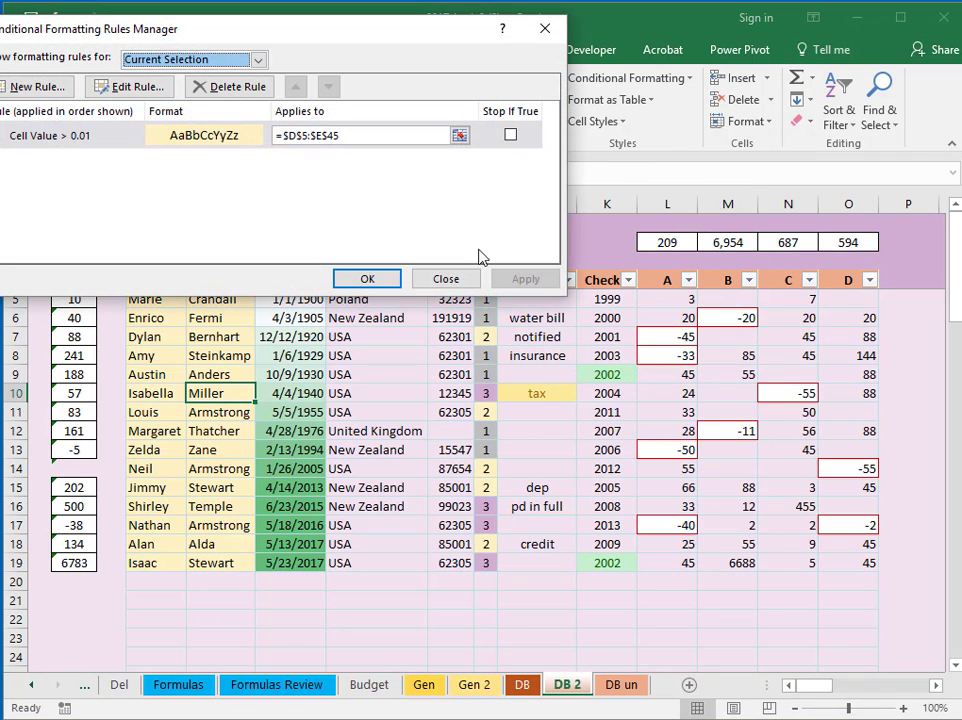
click(140, 89)
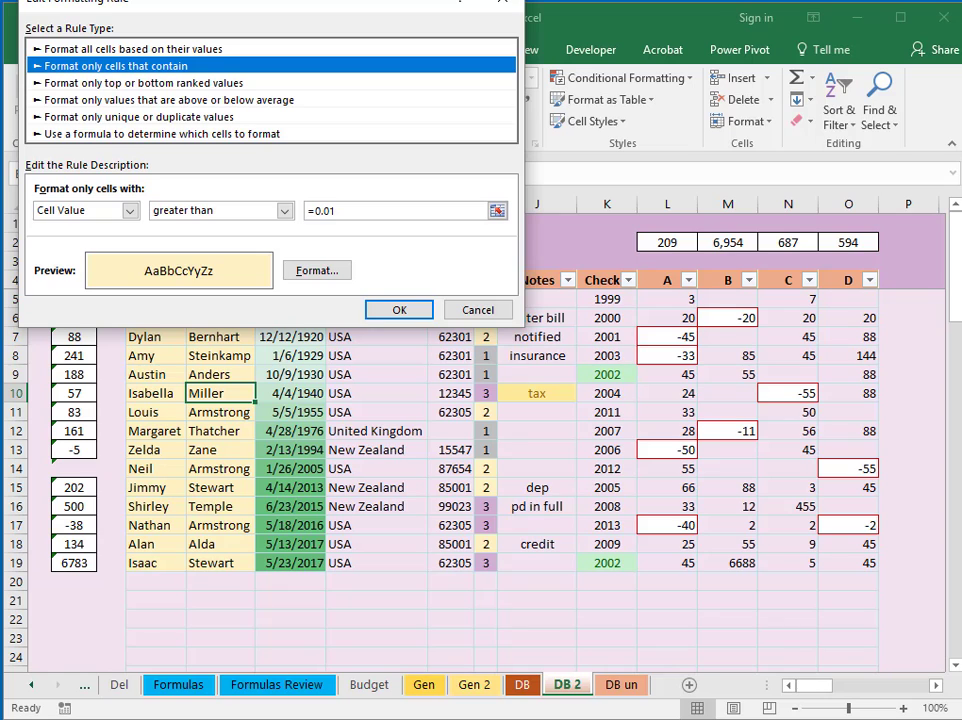
click(405, 310)
click(367, 279)
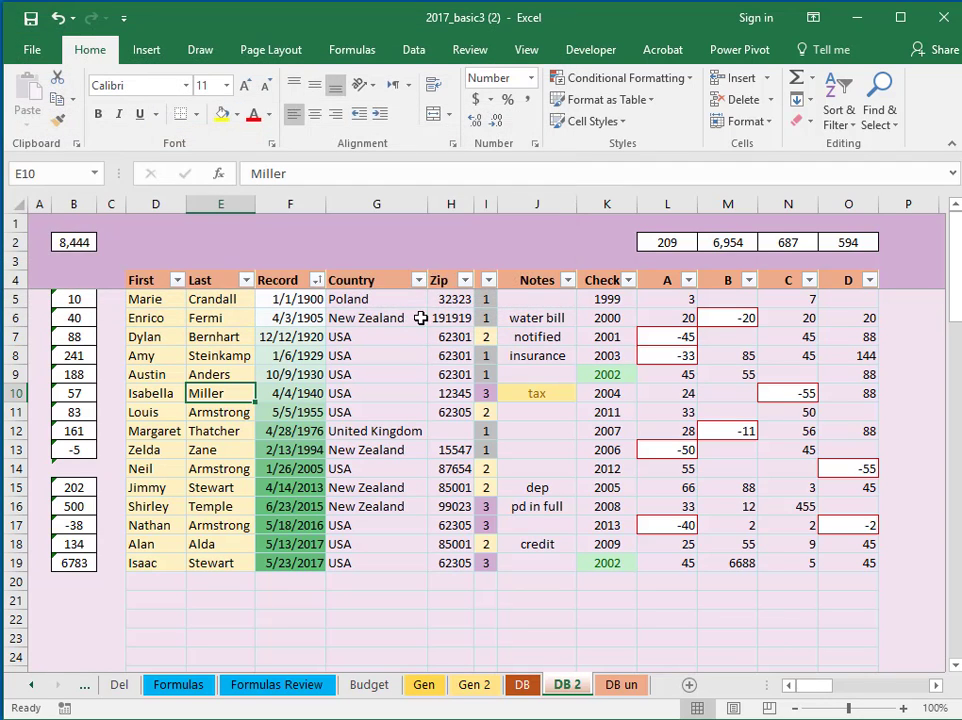
Apply a Between 'a' and 'zz' rule with Yellow Fill with Dark Yellow Text to G5:G19
drag(365, 299, 350, 563)
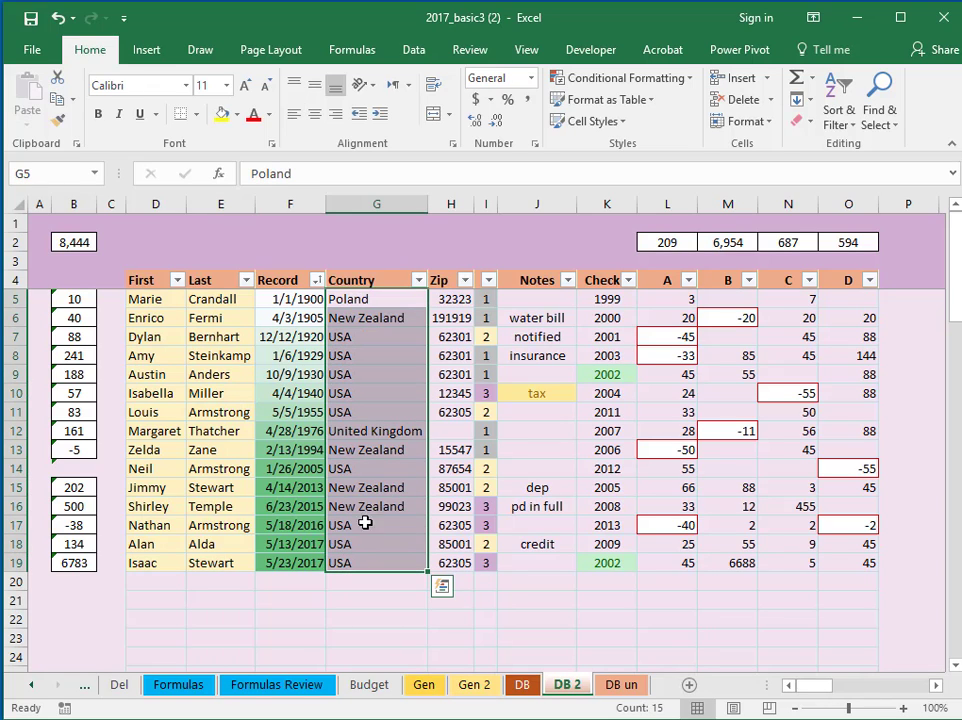
click(686, 80)
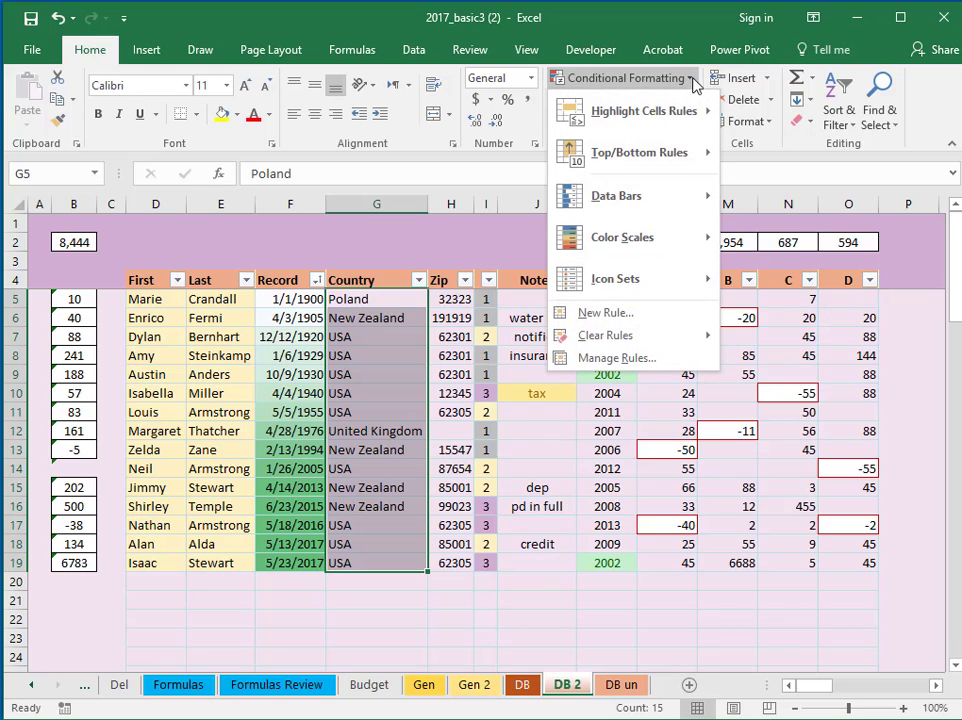
mouse_move(674, 119)
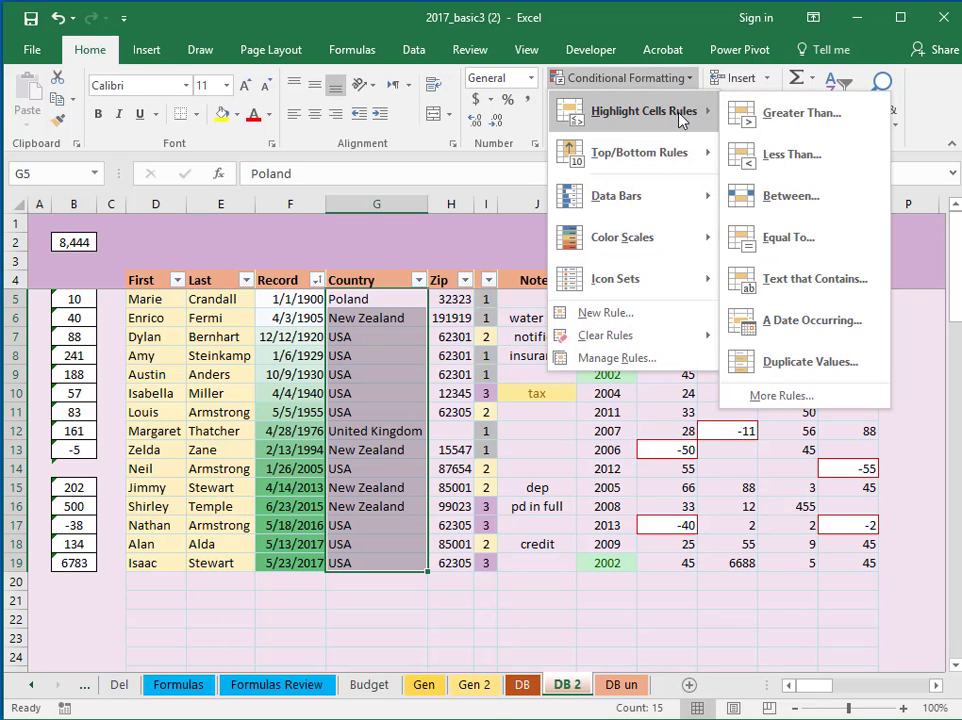
click(838, 205)
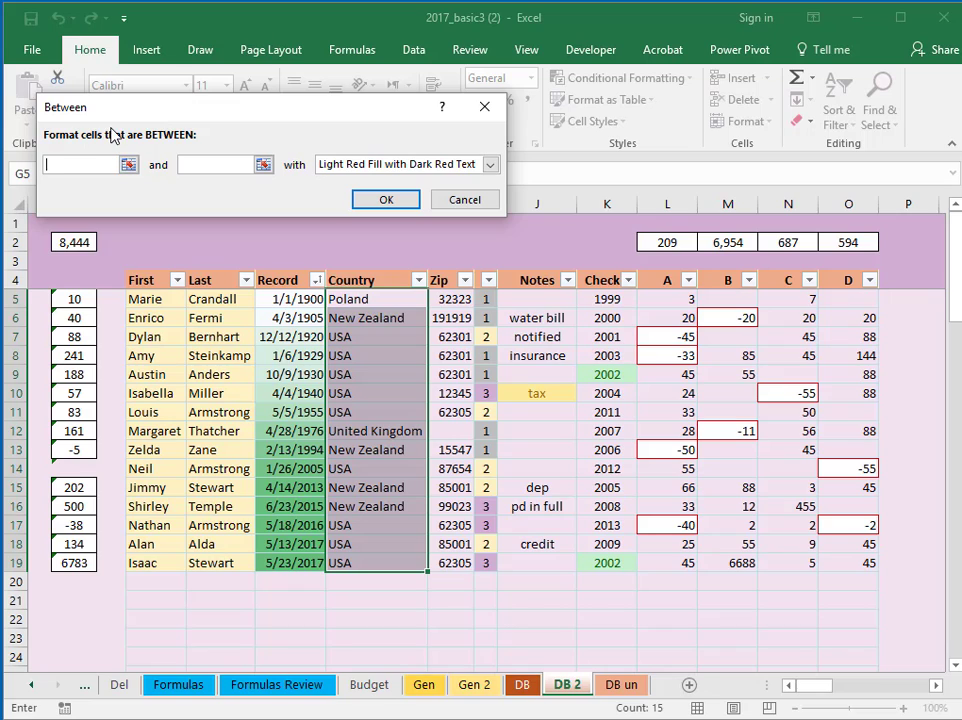
text(a)
click(201, 162)
text(zz)
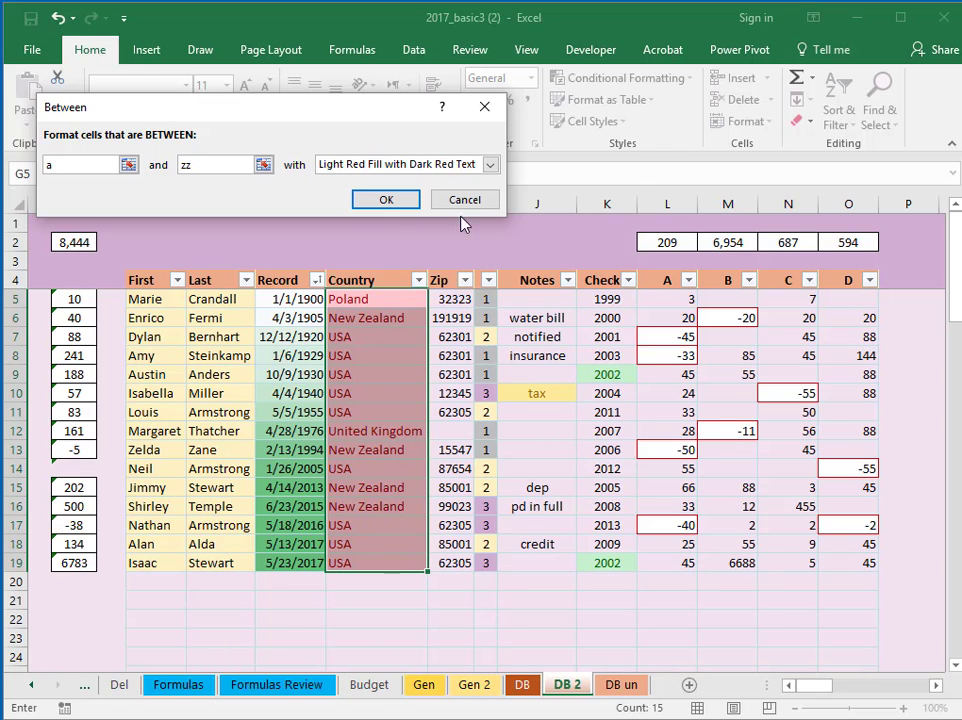
click(490, 166)
click(490, 194)
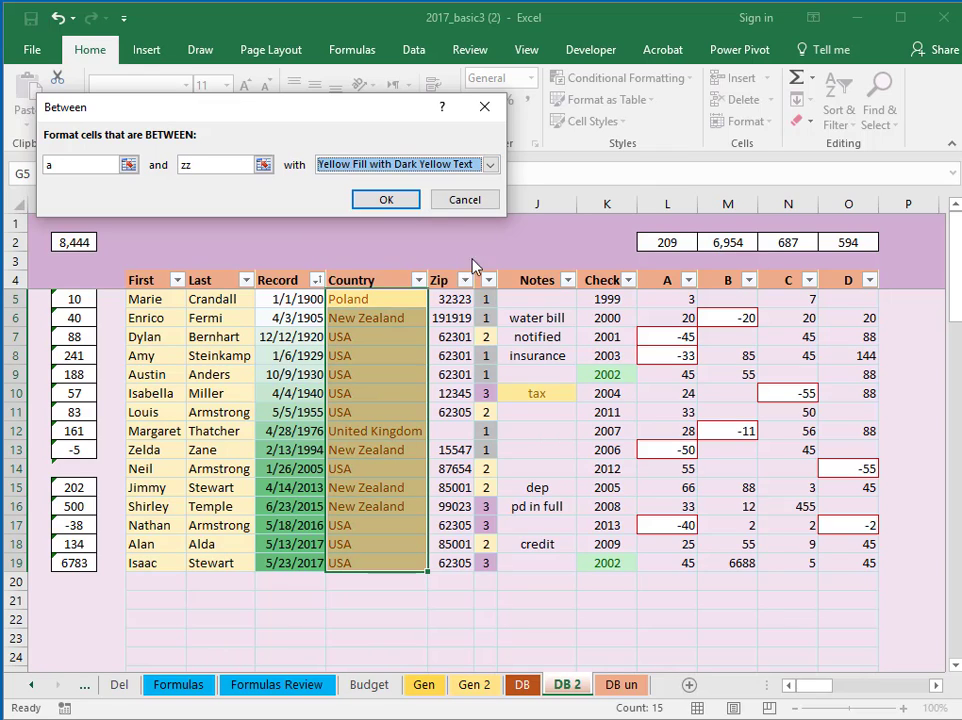
click(386, 200)
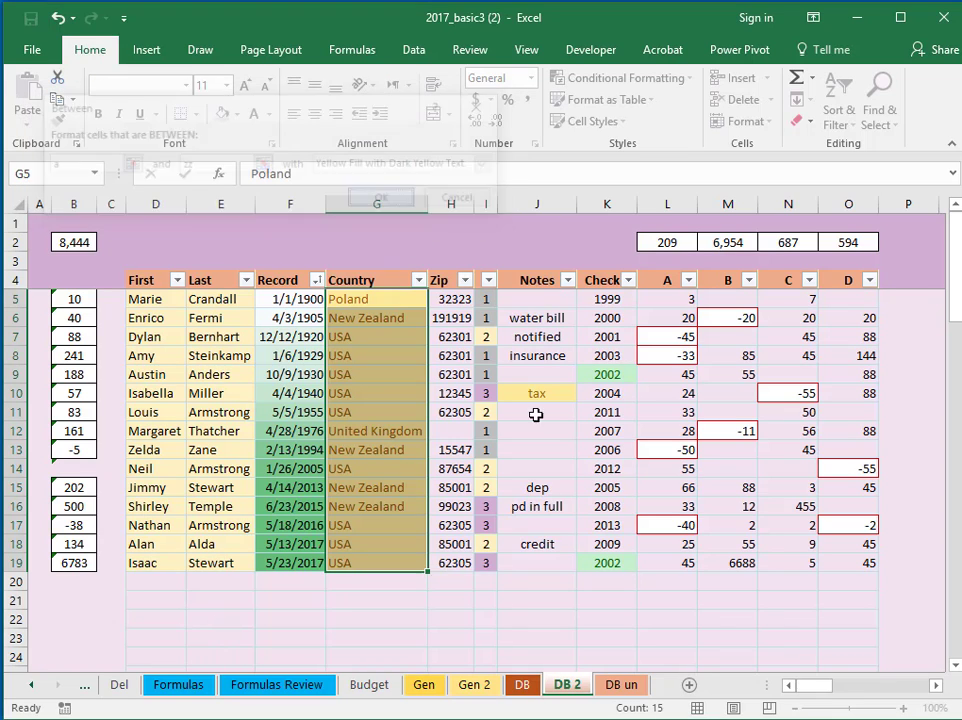
click(910, 596)
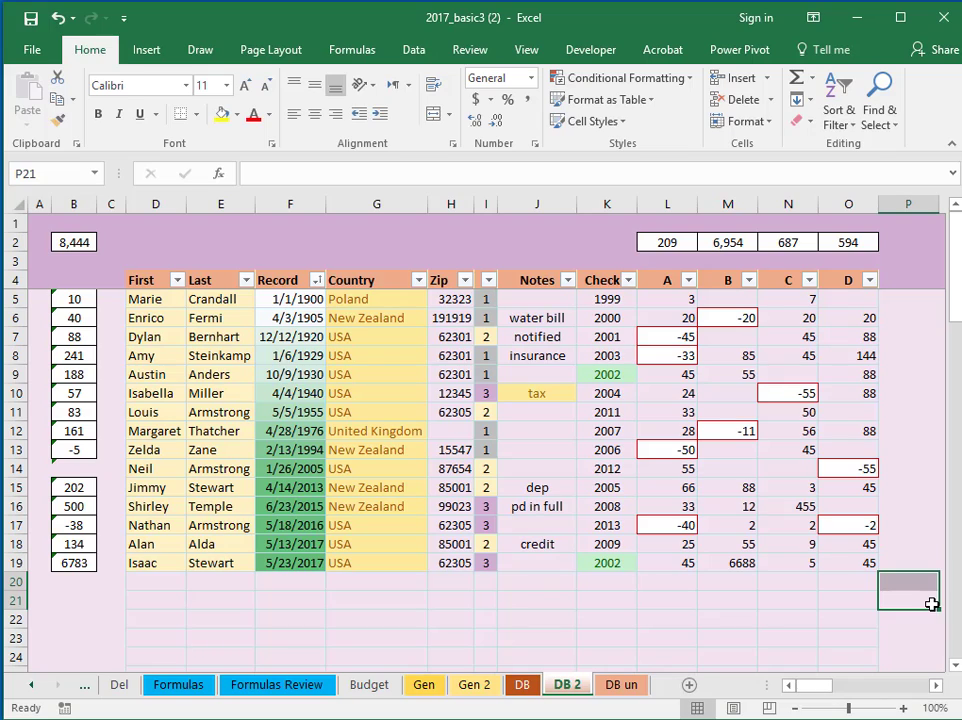
click(204, 596)
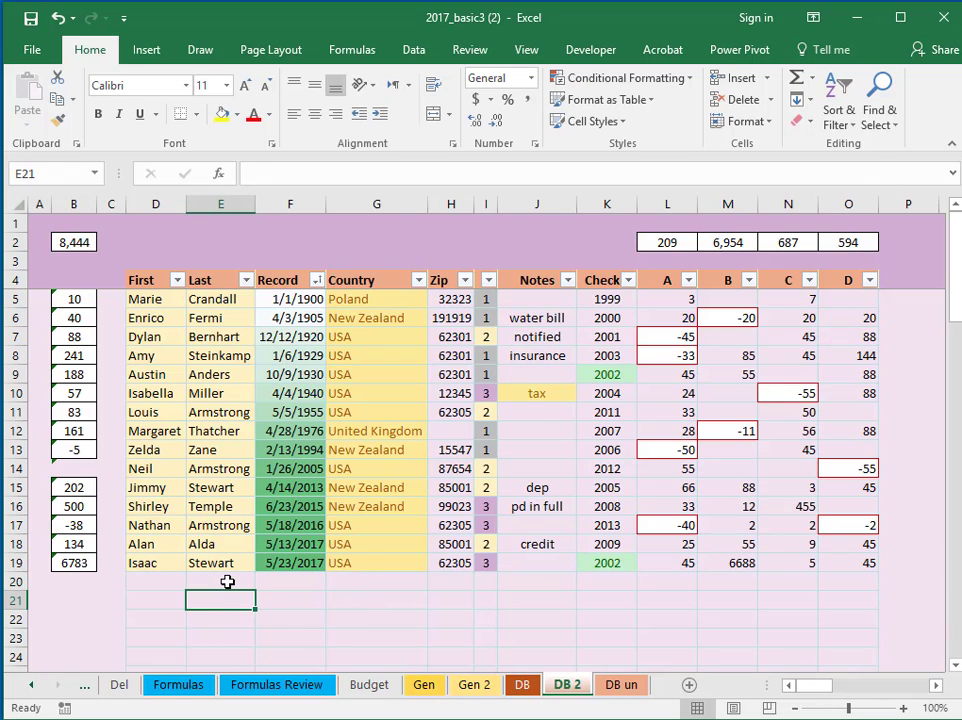
text(55)
key(Return)
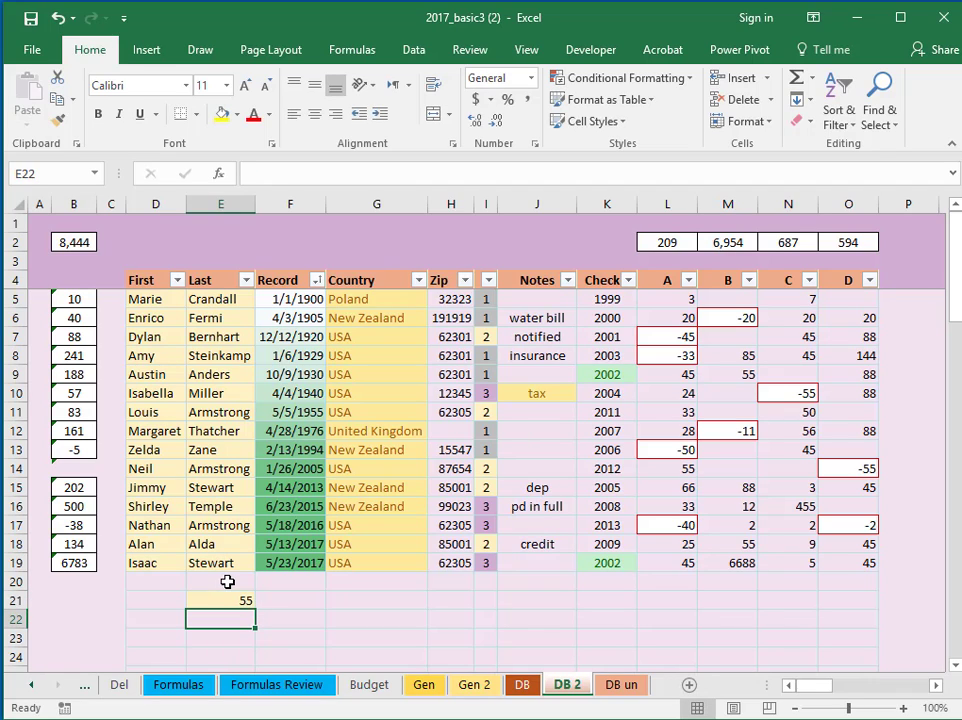
click(390, 601)
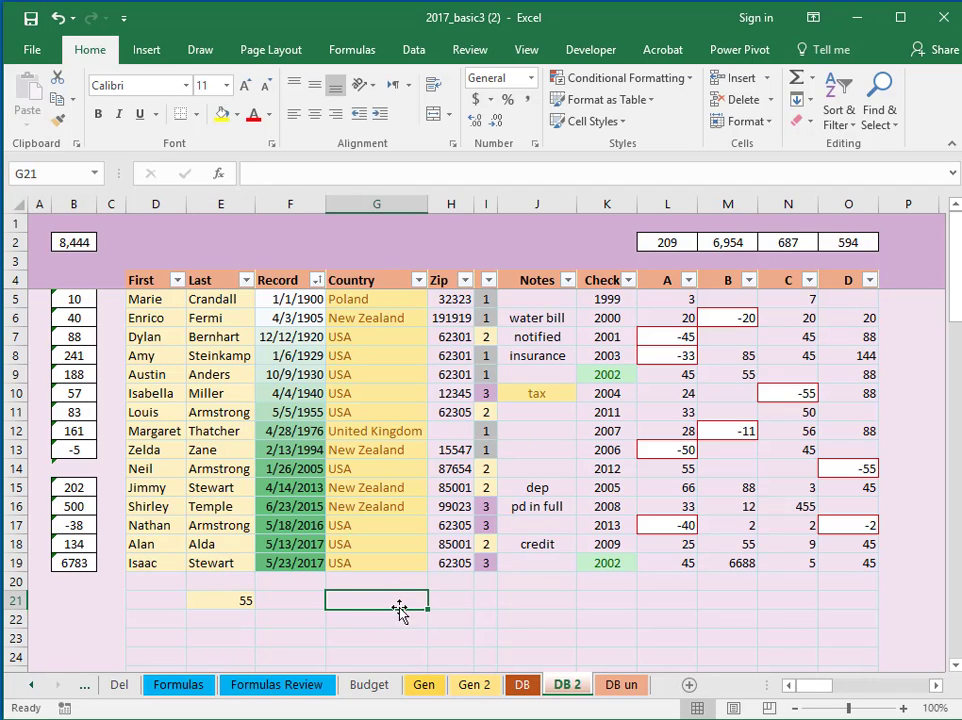
text(55)
key(Return)
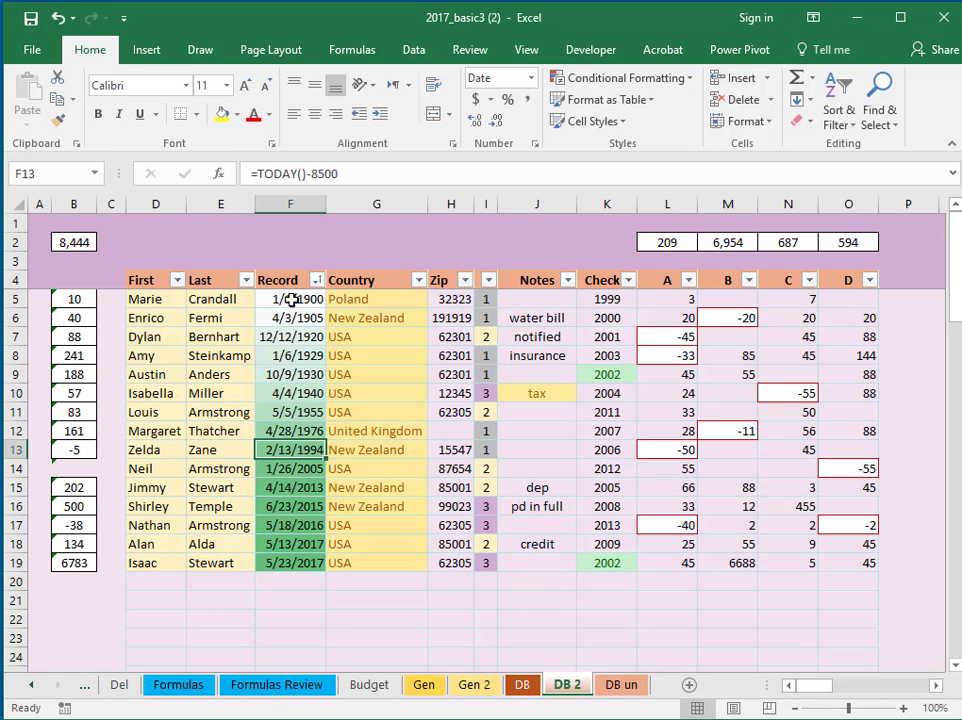
Add an A Date Occurring: This Month rule with yellow fill and dark yellow text to column F
drag(290, 298, 285, 638)
click(692, 80)
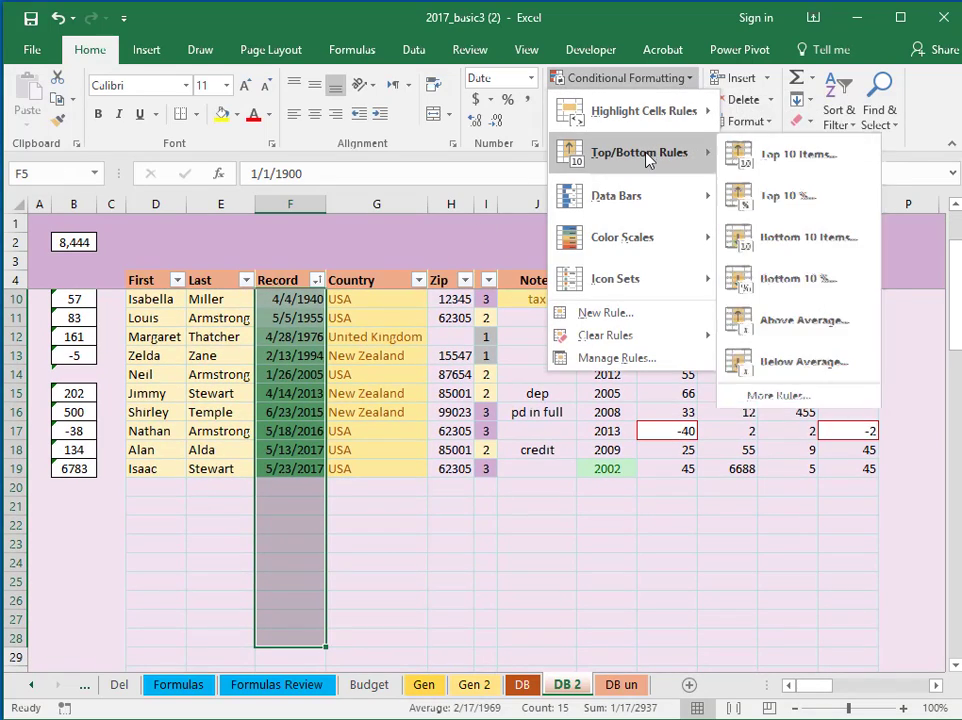
mouse_move(660, 118)
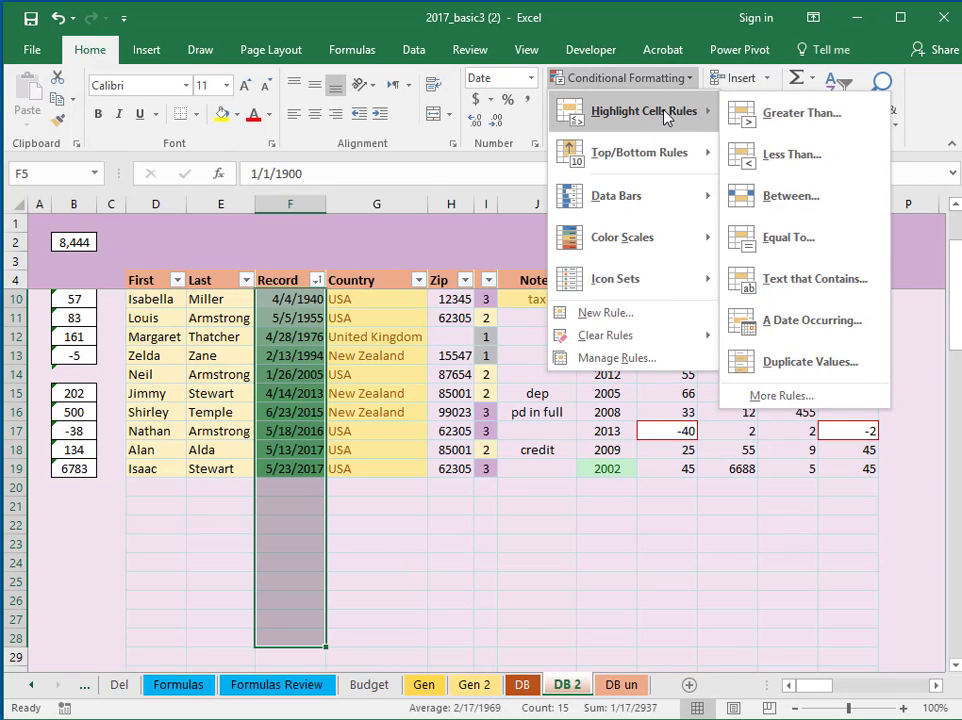
click(834, 330)
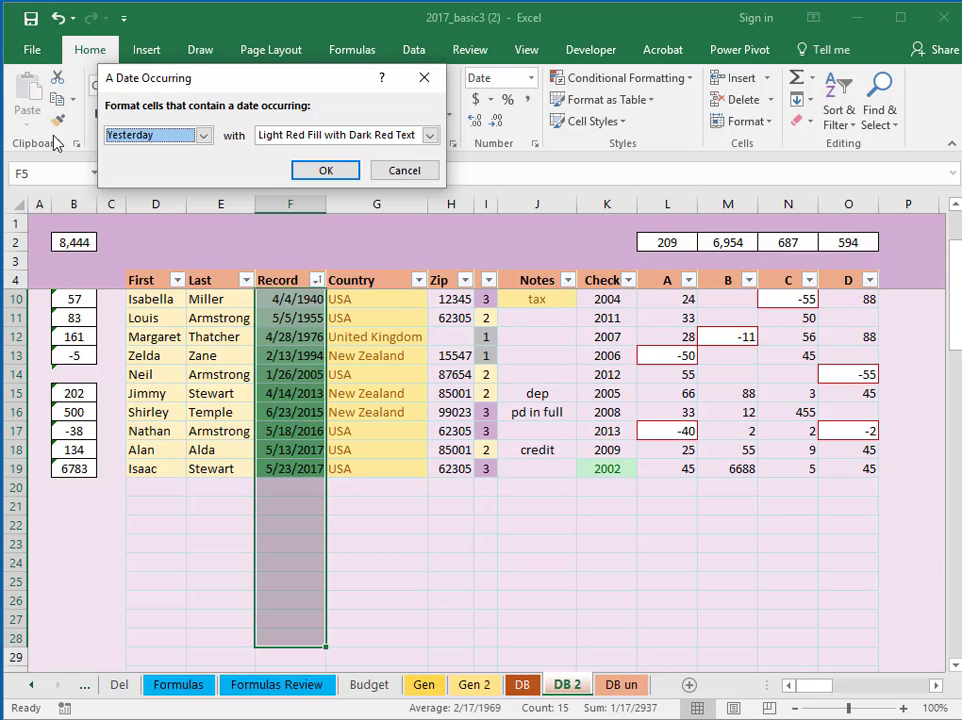
click(203, 134)
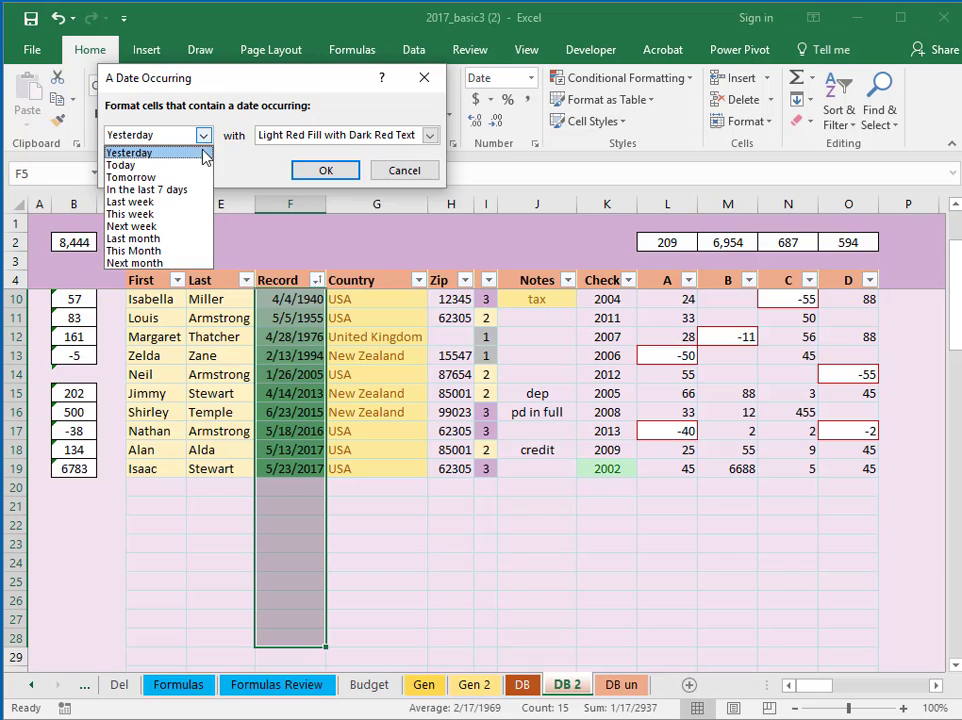
click(175, 250)
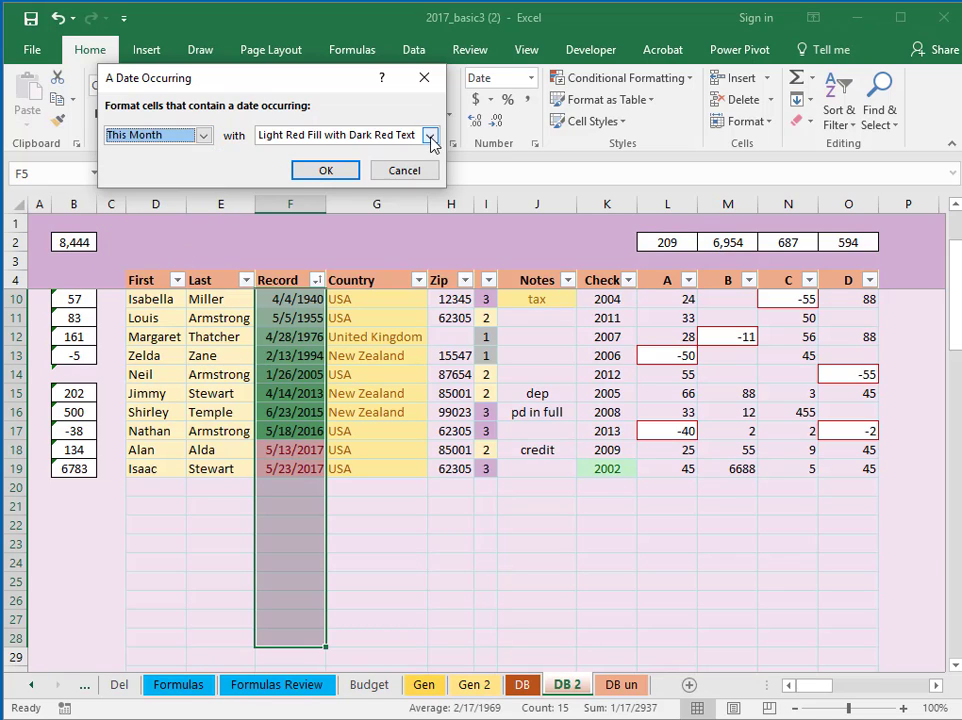
click(430, 135)
click(420, 161)
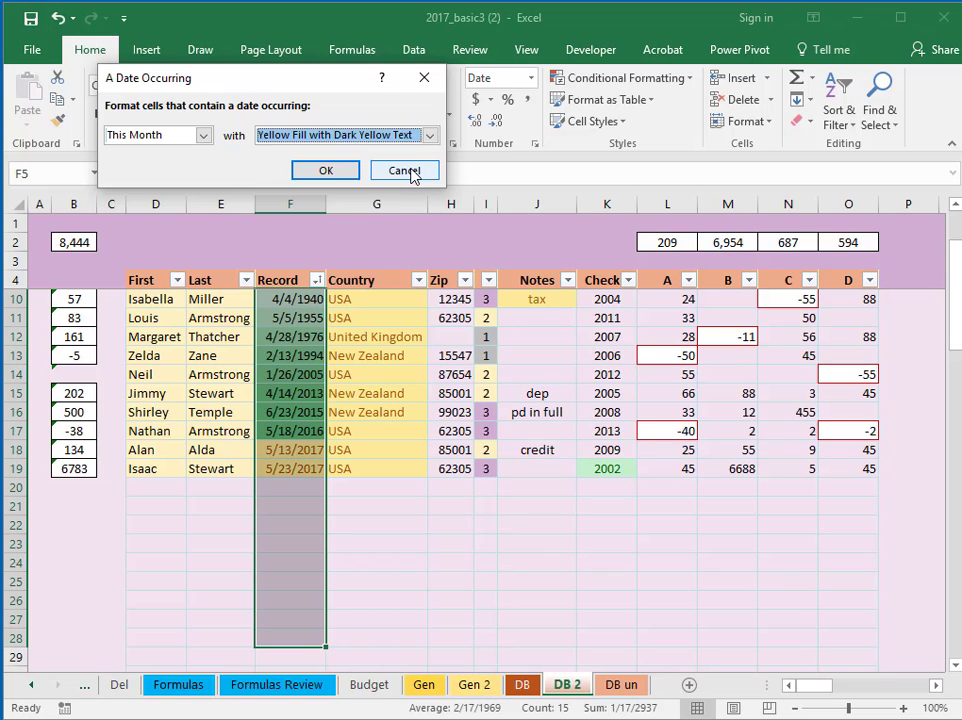
click(323, 172)
click(369, 539)
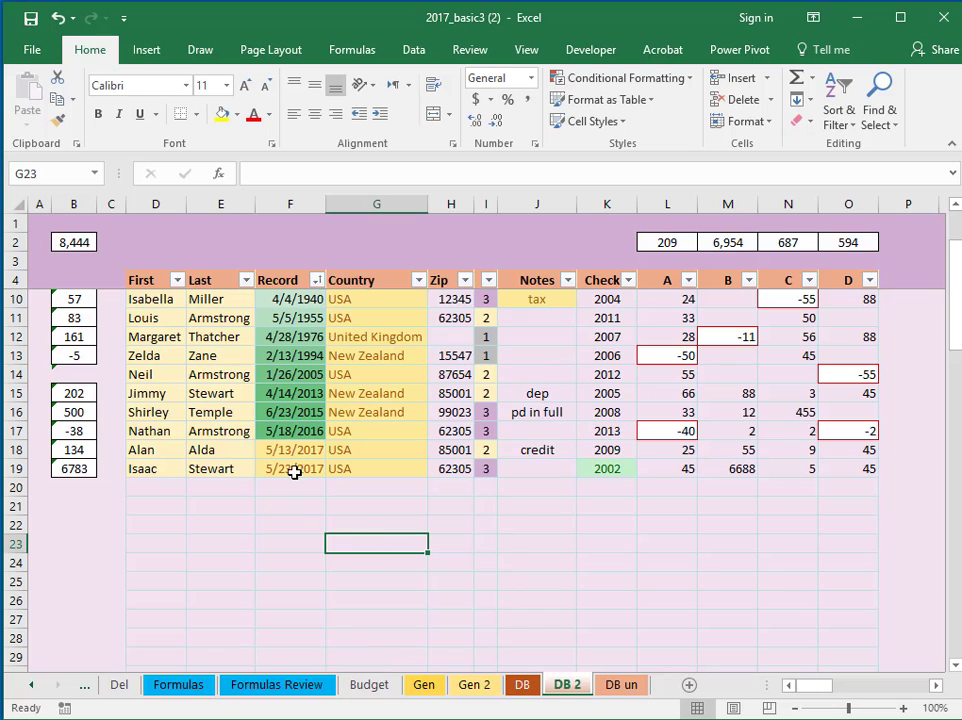
For a Record date cell, move the This month rule below the colour scale, then back above it
drag(955, 300, 955, 297)
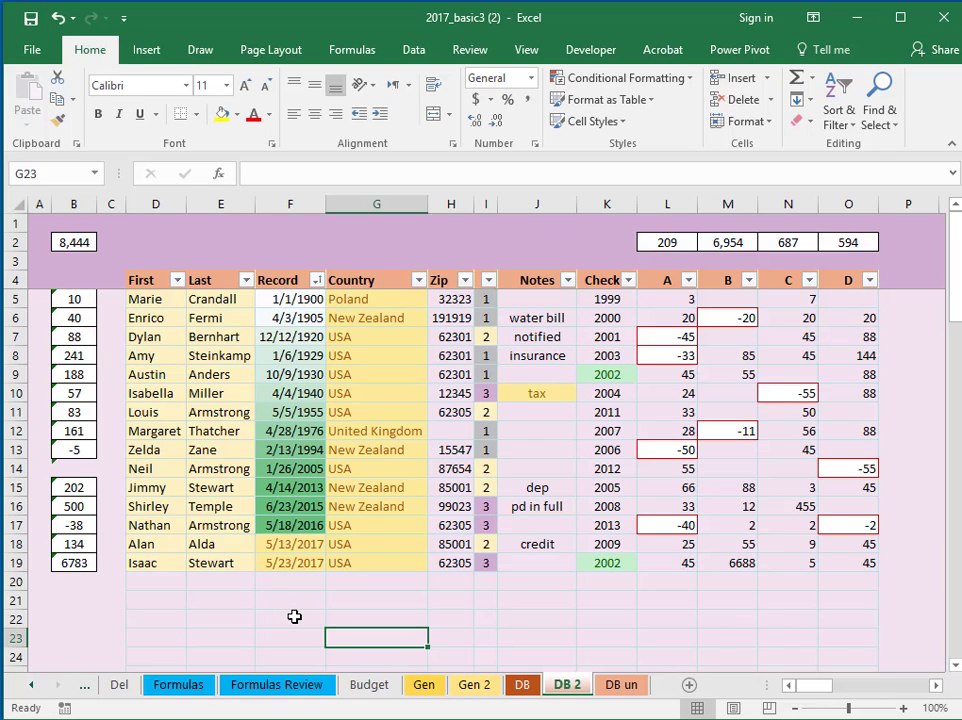
click(289, 466)
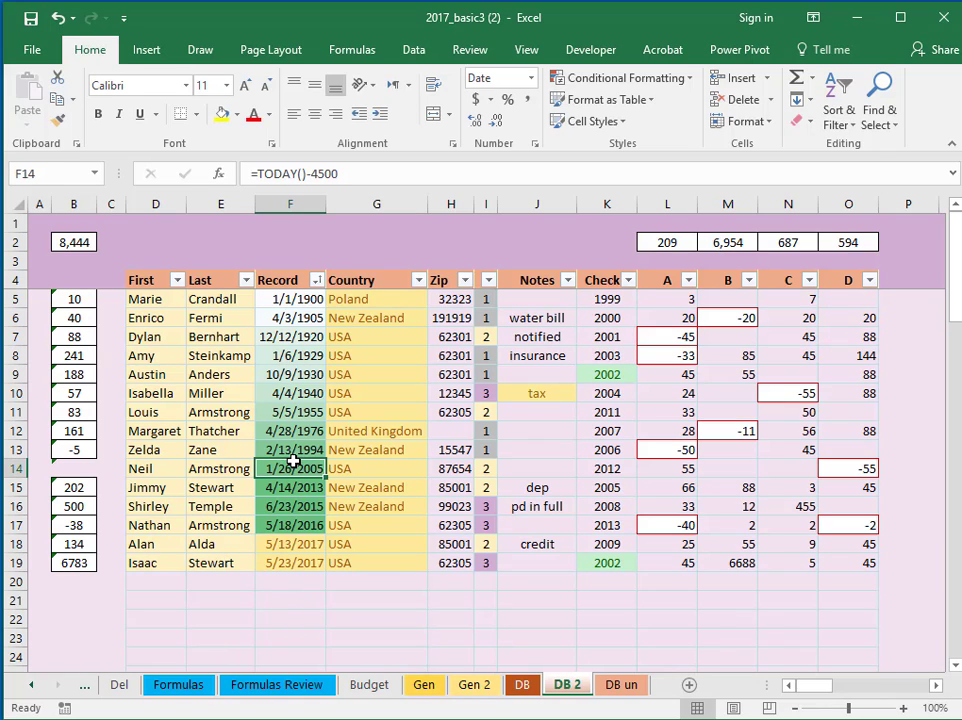
click(689, 78)
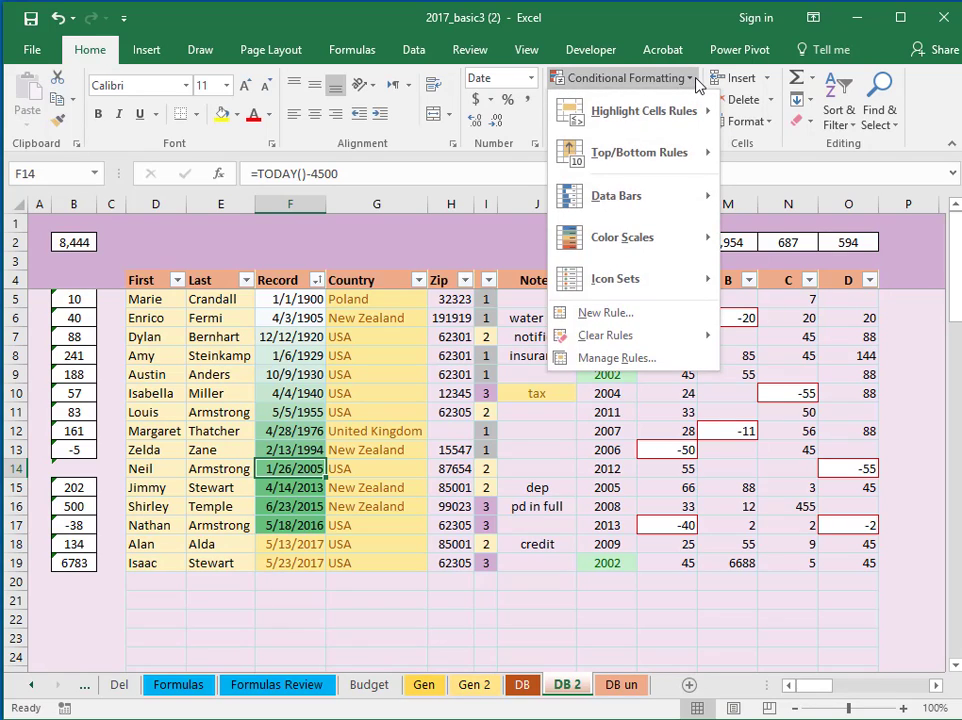
click(630, 360)
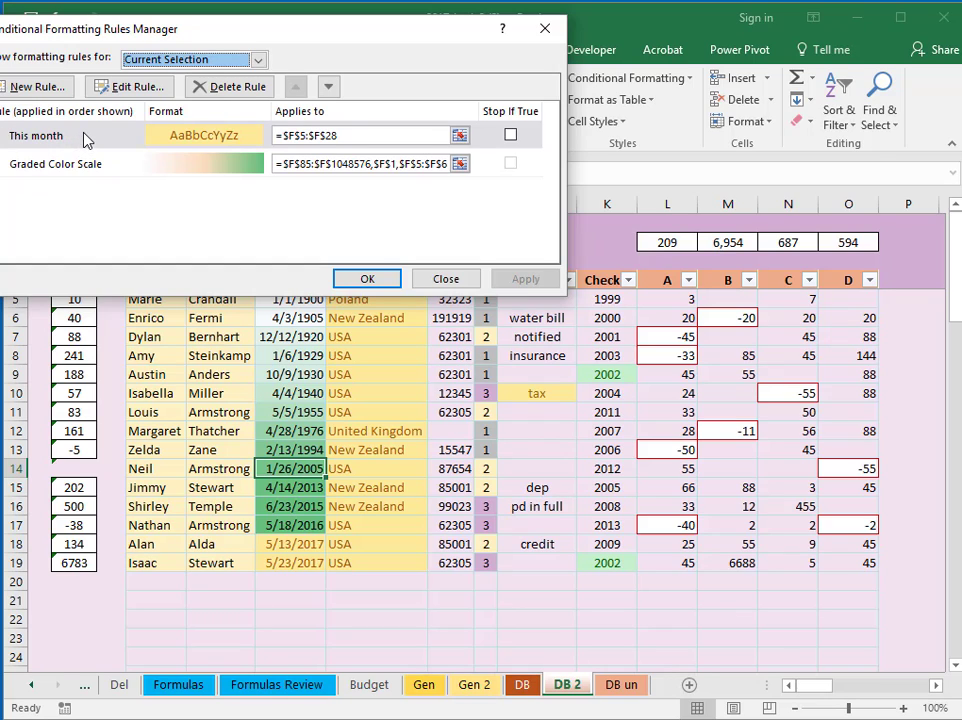
click(330, 89)
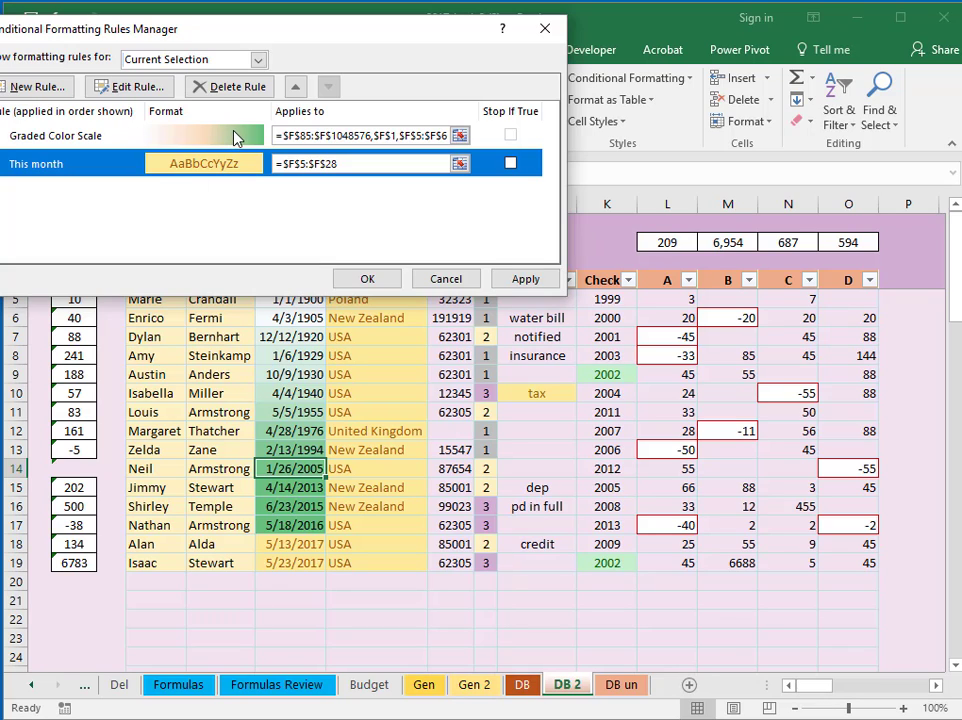
click(526, 279)
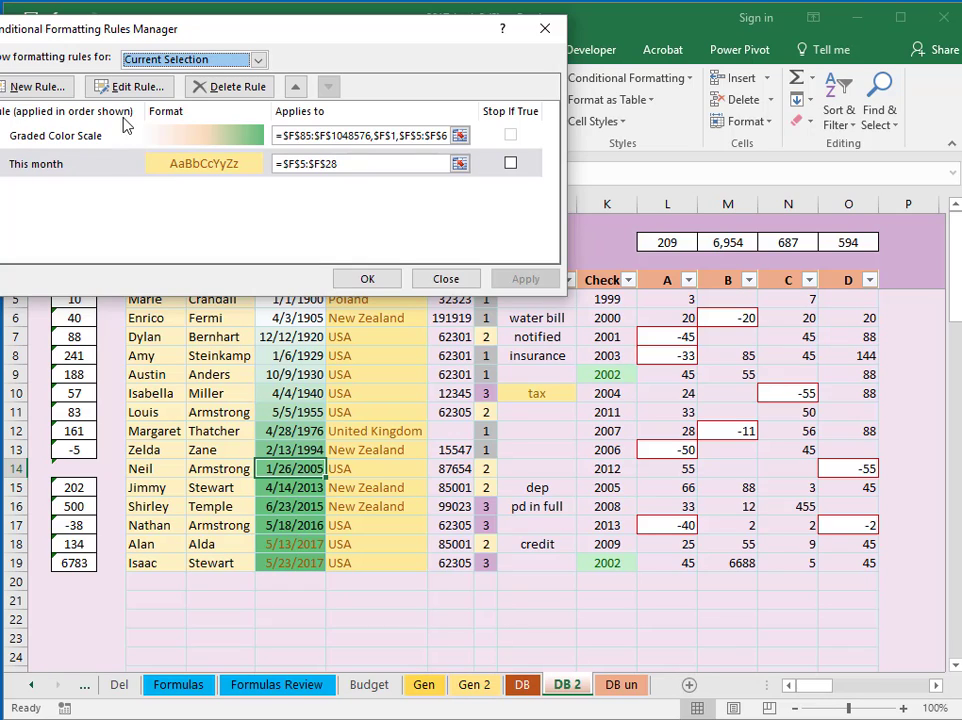
click(296, 89)
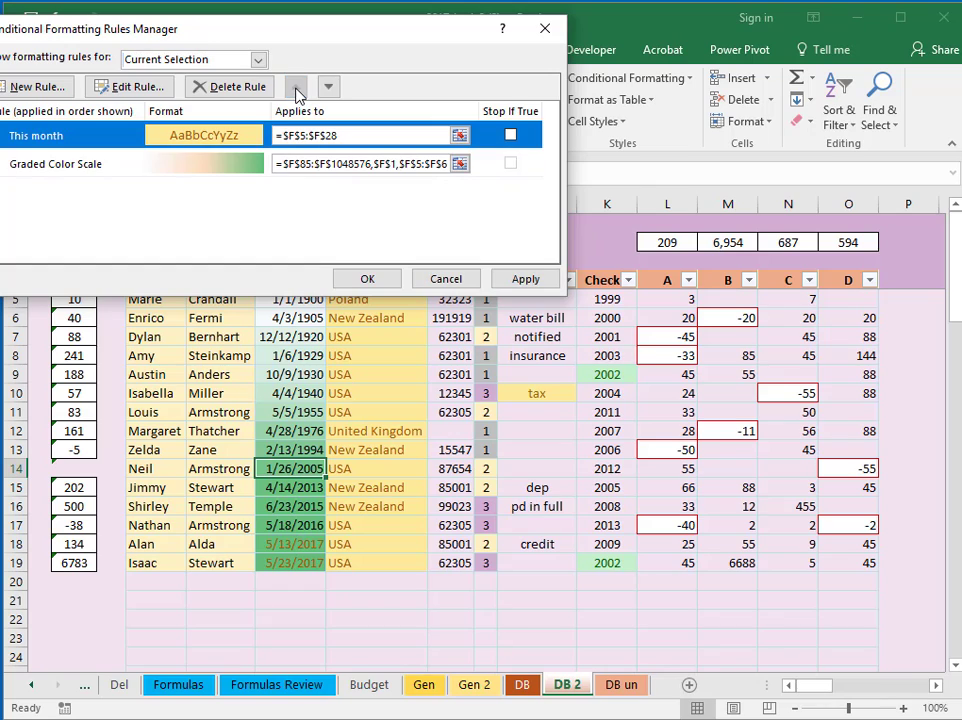
click(527, 280)
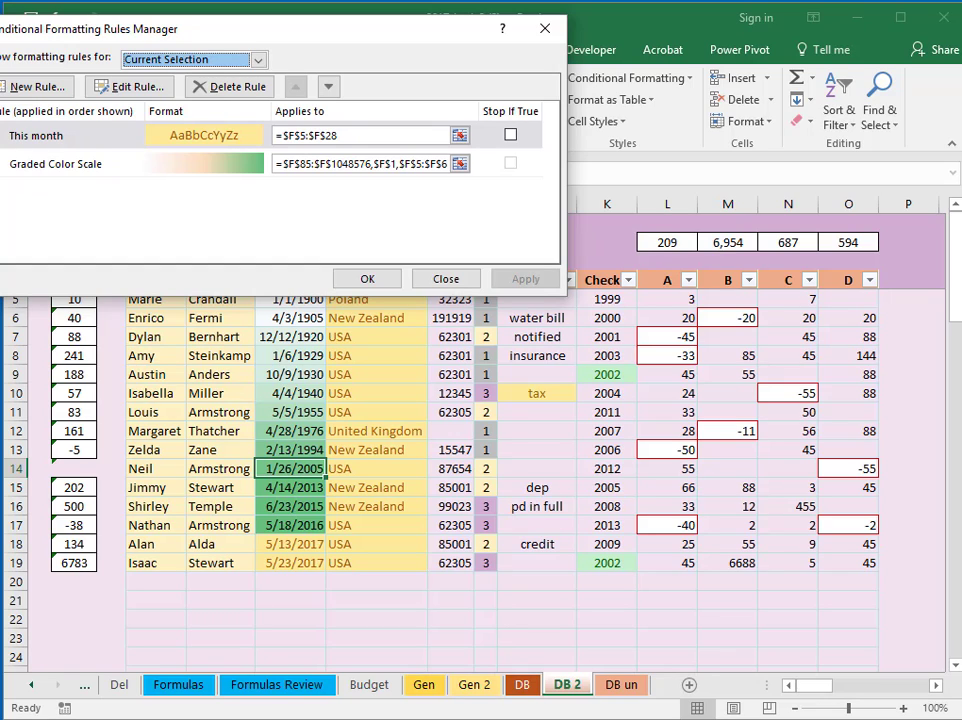
Delete the This month rule and apply the change
click(110, 135)
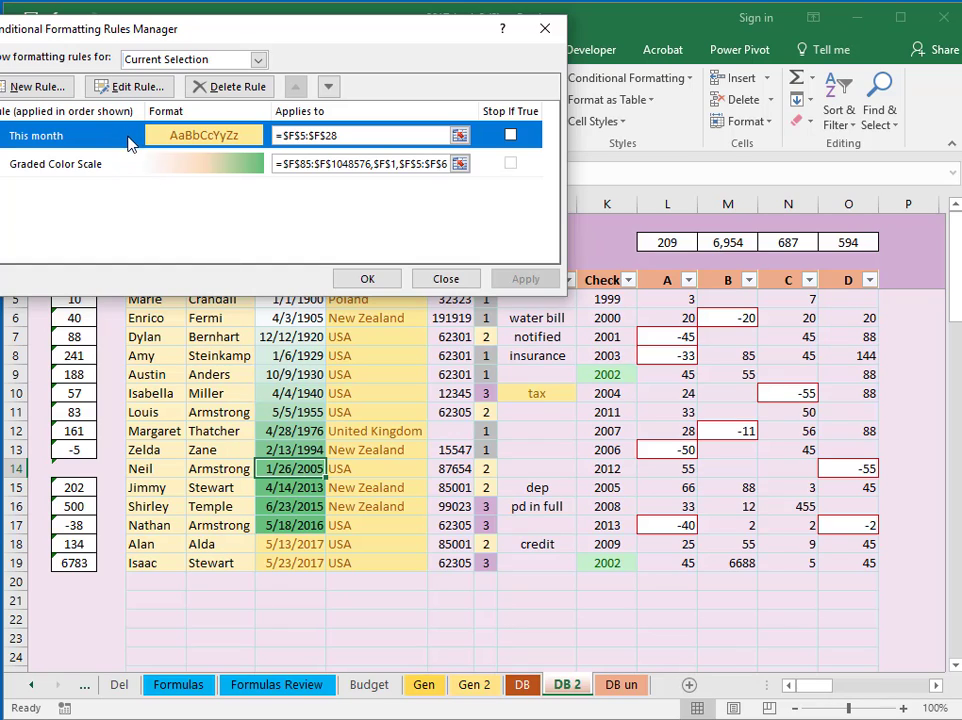
click(246, 91)
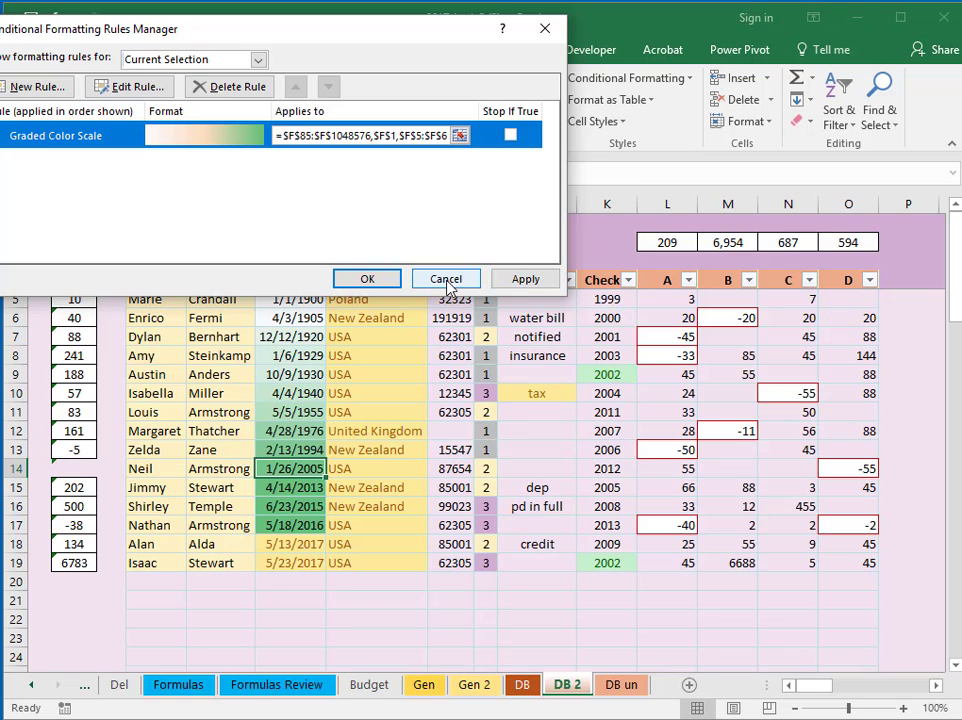
click(526, 280)
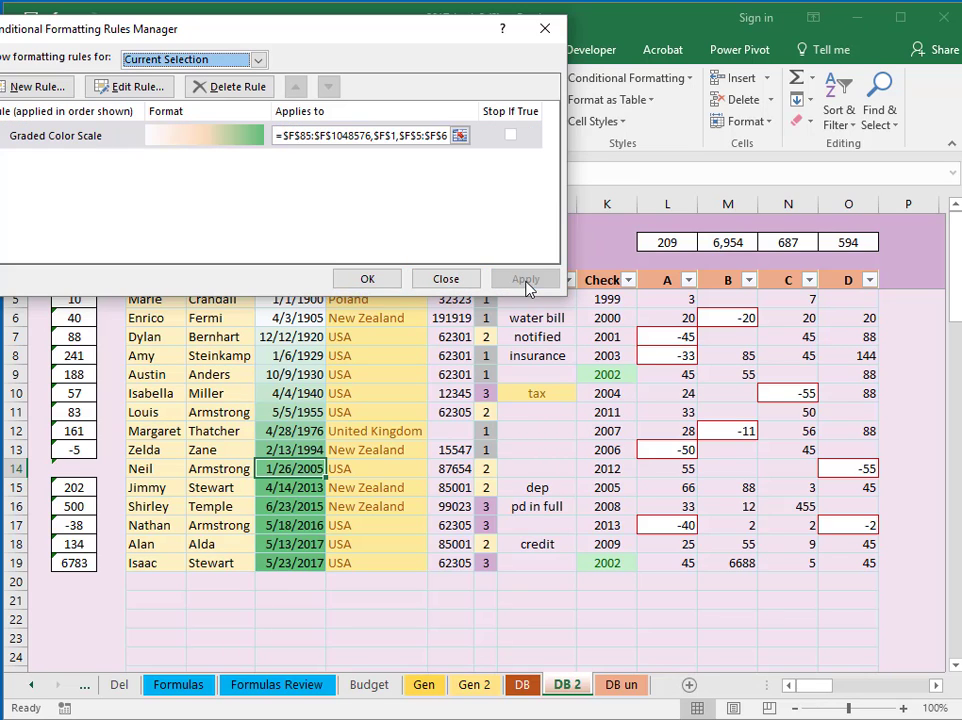
click(368, 280)
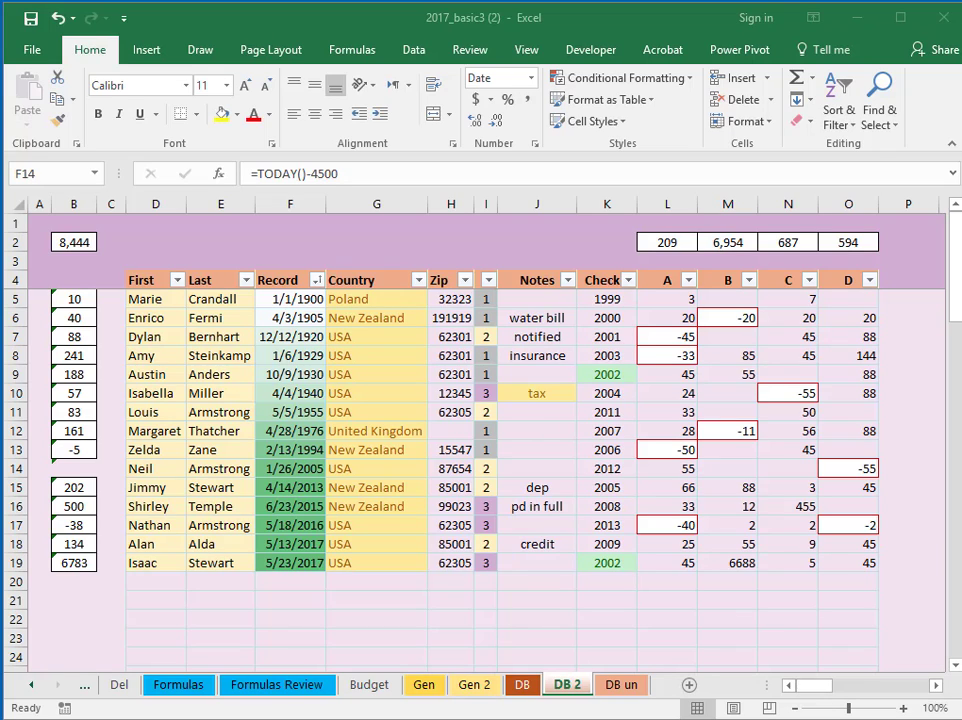
click(486, 300)
double_click(486, 300)
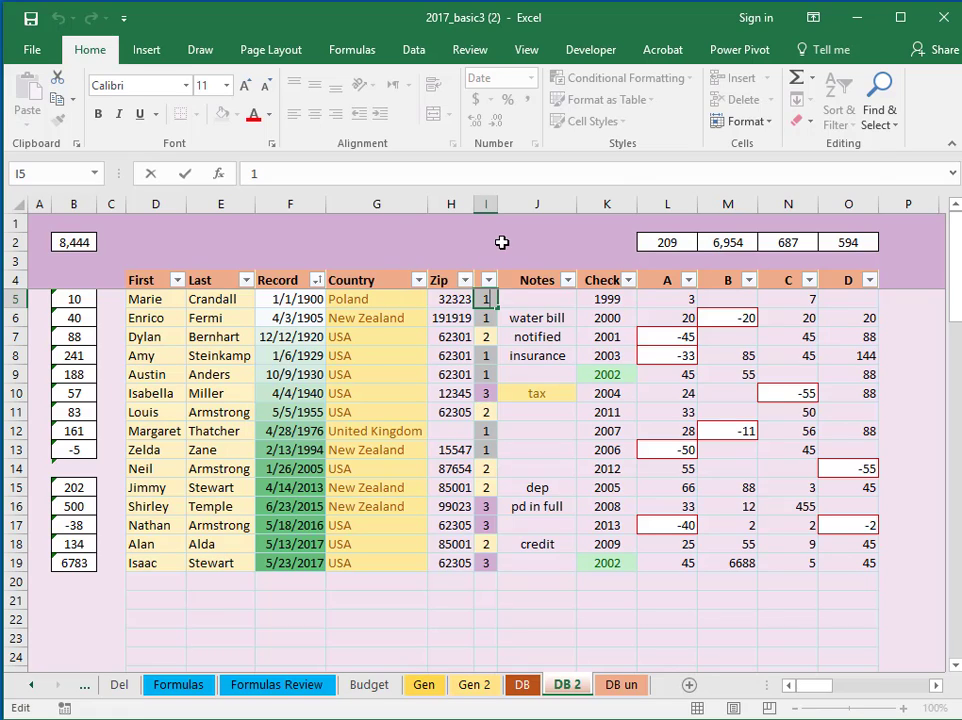
click(502, 242)
click(483, 298)
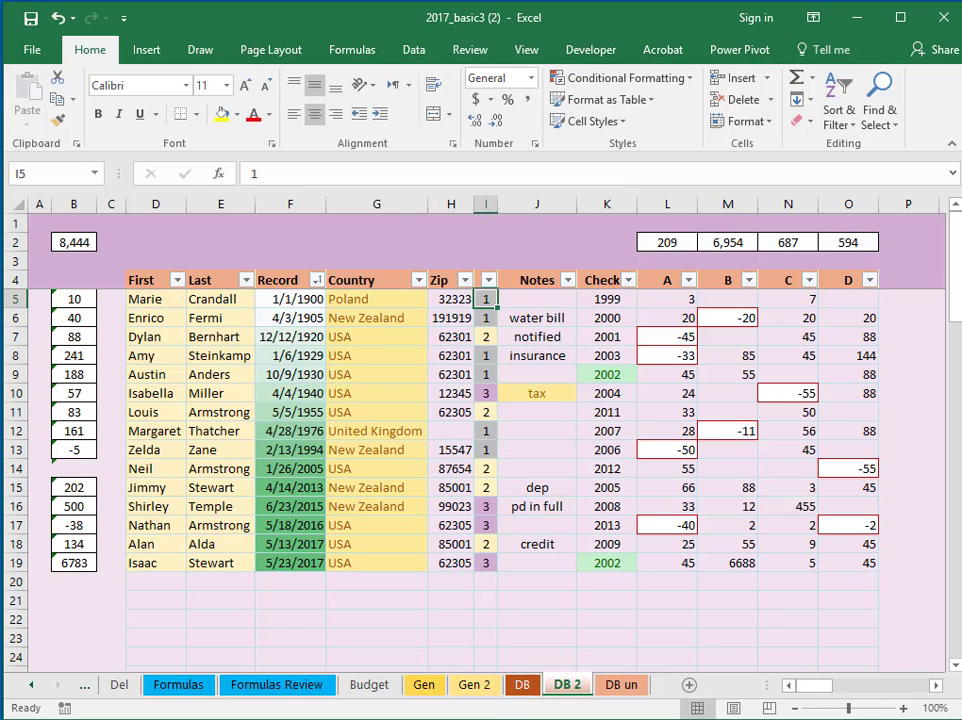
click(691, 79)
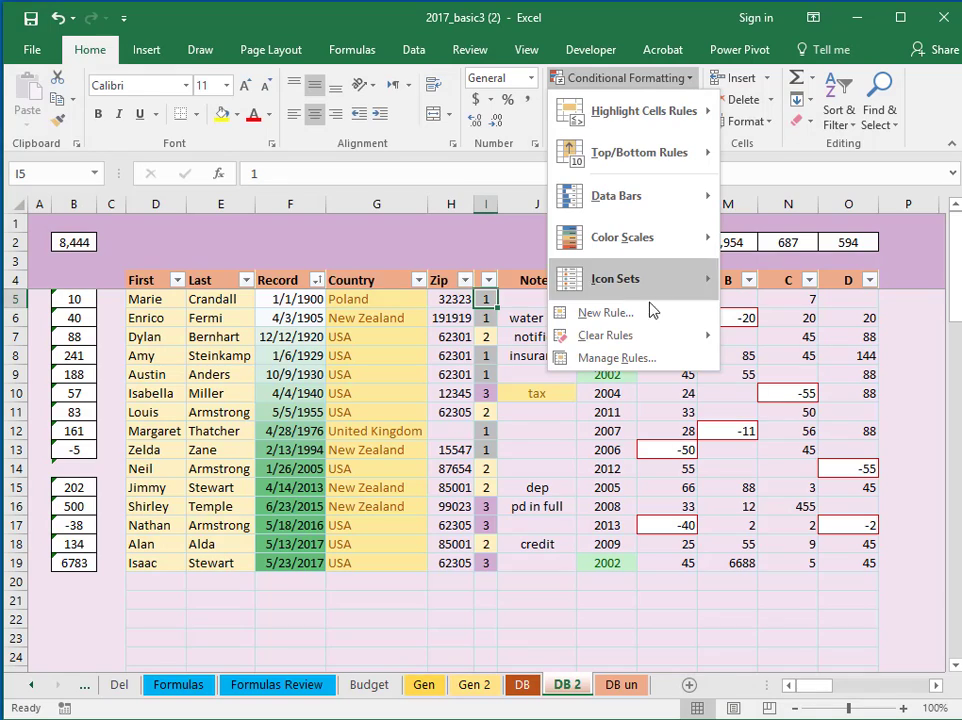
click(636, 359)
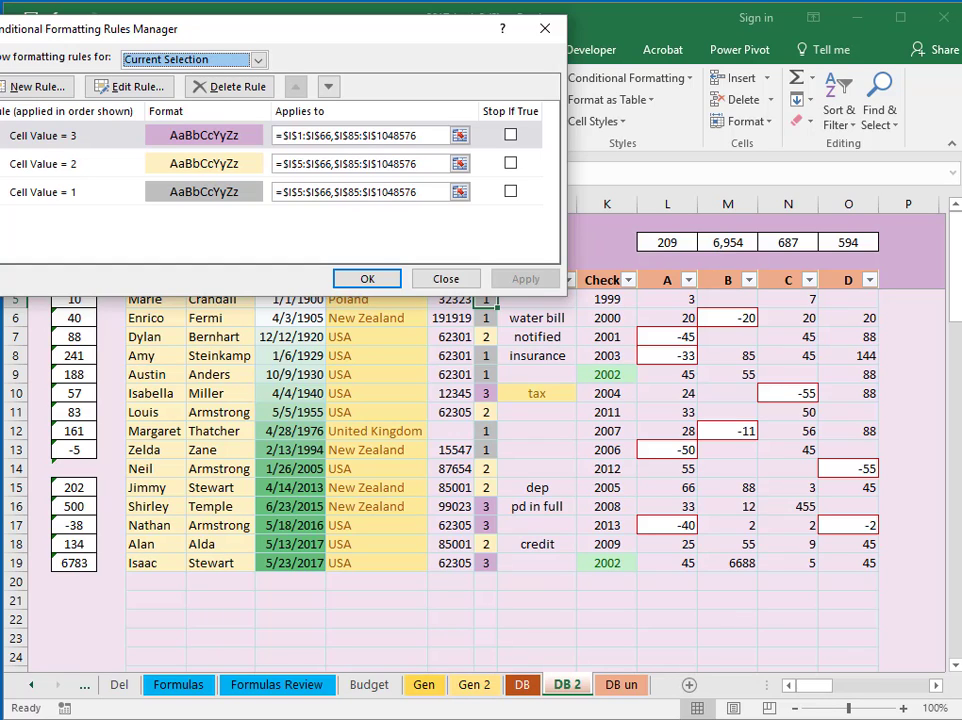
click(446, 279)
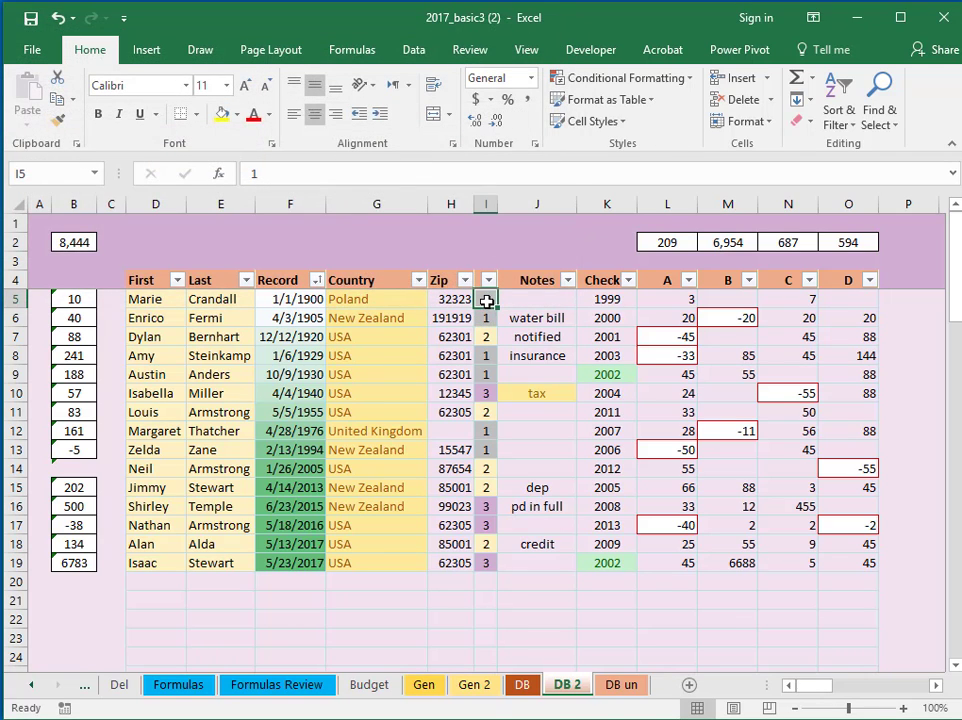
drag(487, 301, 487, 637)
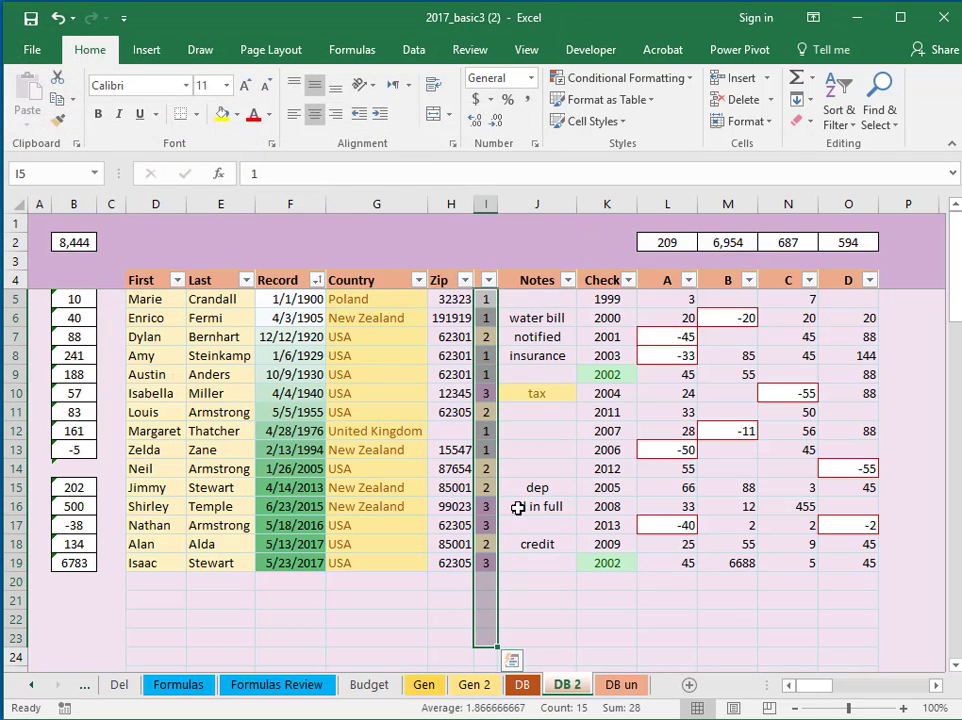
Add an Equal To 4 highlight rule with light red fill to column I
click(625, 77)
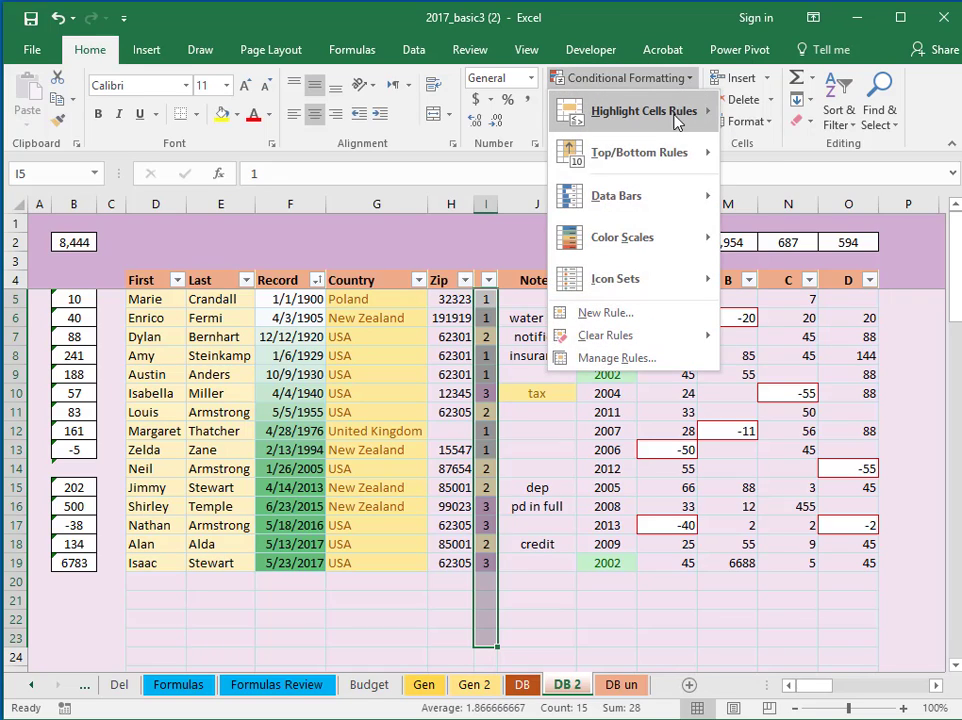
mouse_move(672, 120)
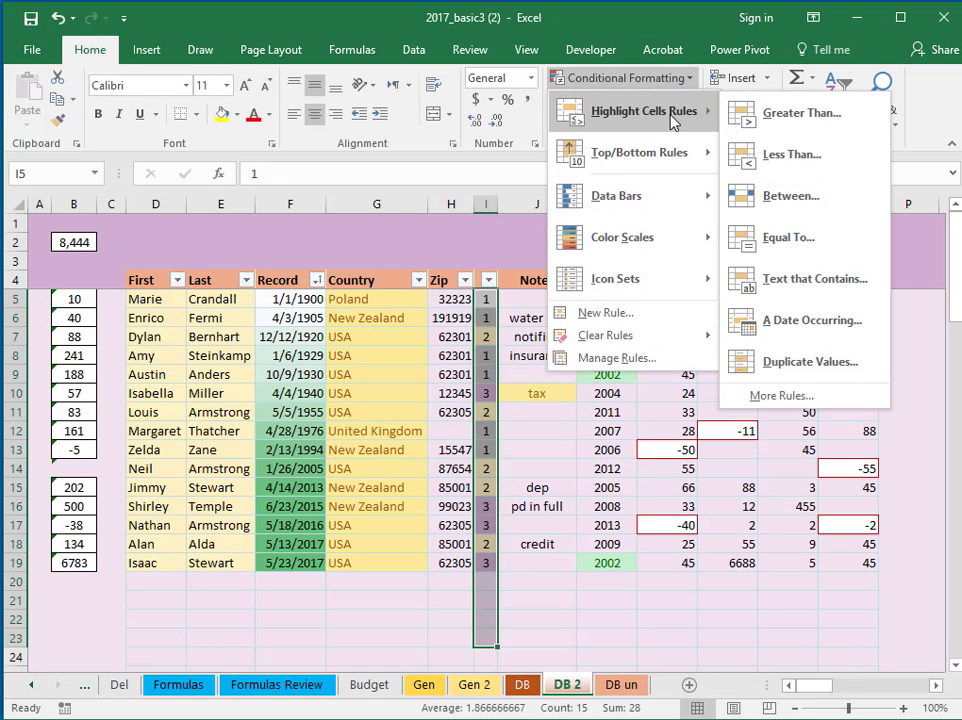
click(820, 245)
text(2)
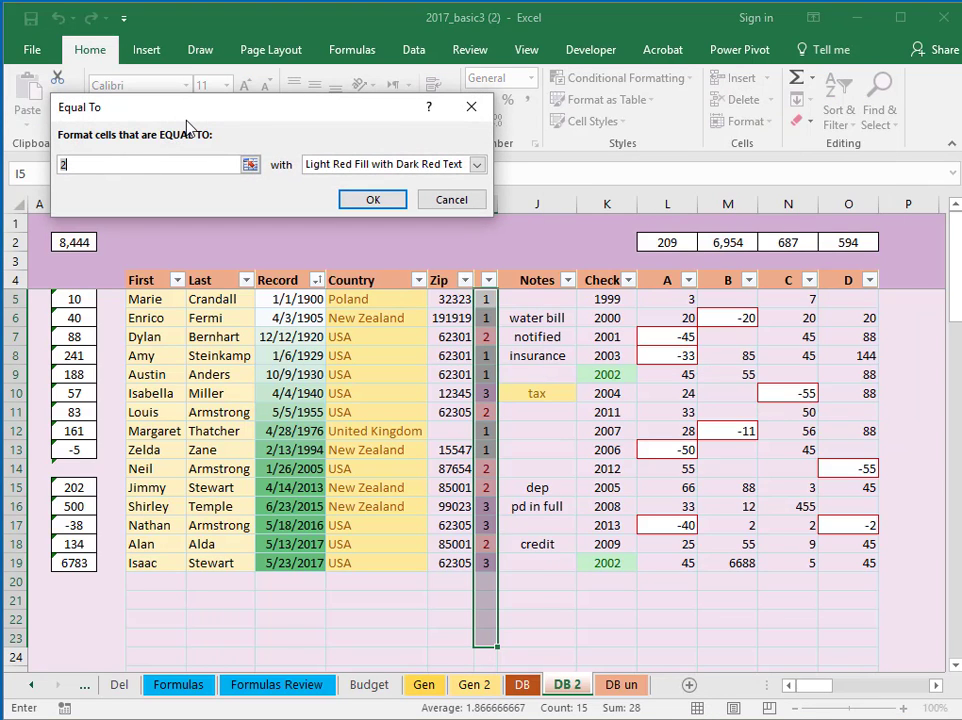
key(BackSpace)
text(4)
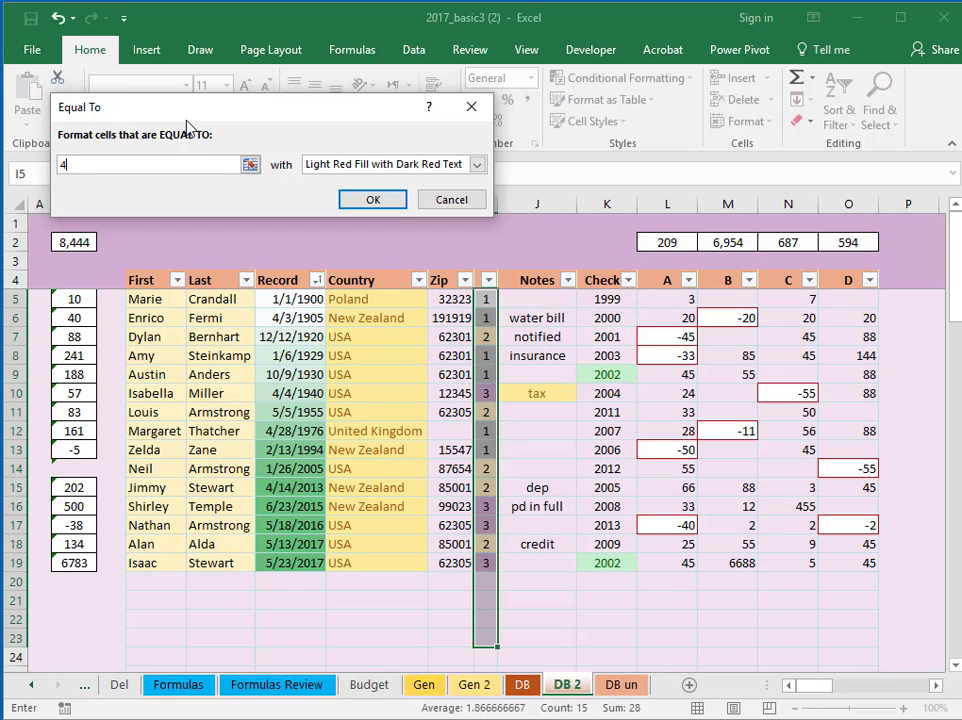
click(373, 199)
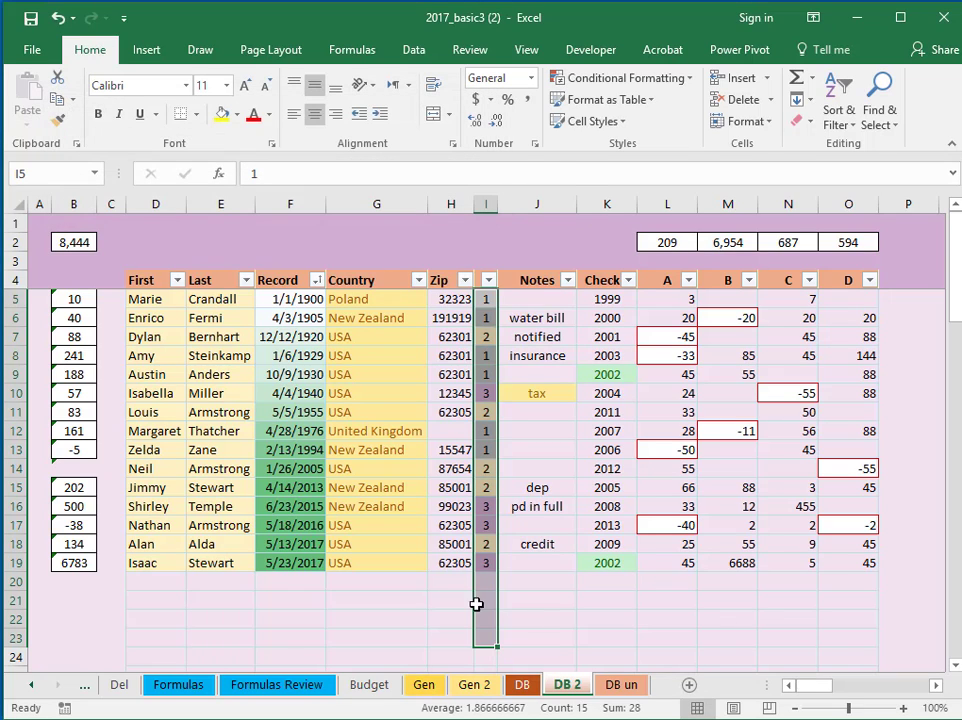
Enter 4 in I20 to test the highlight
click(486, 581)
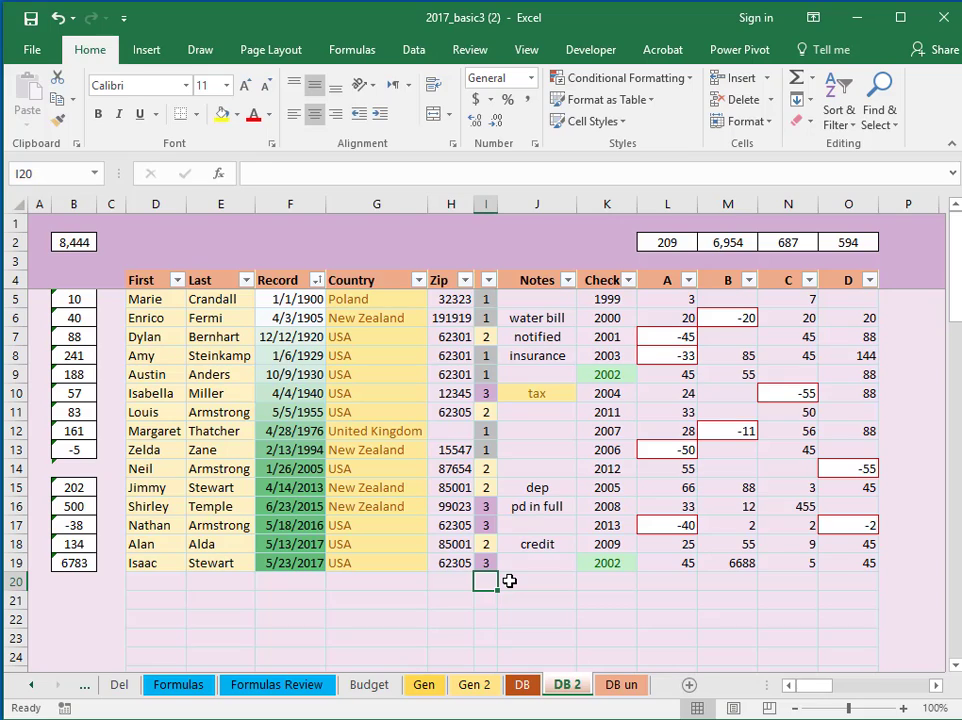
text(4)
key(Return)
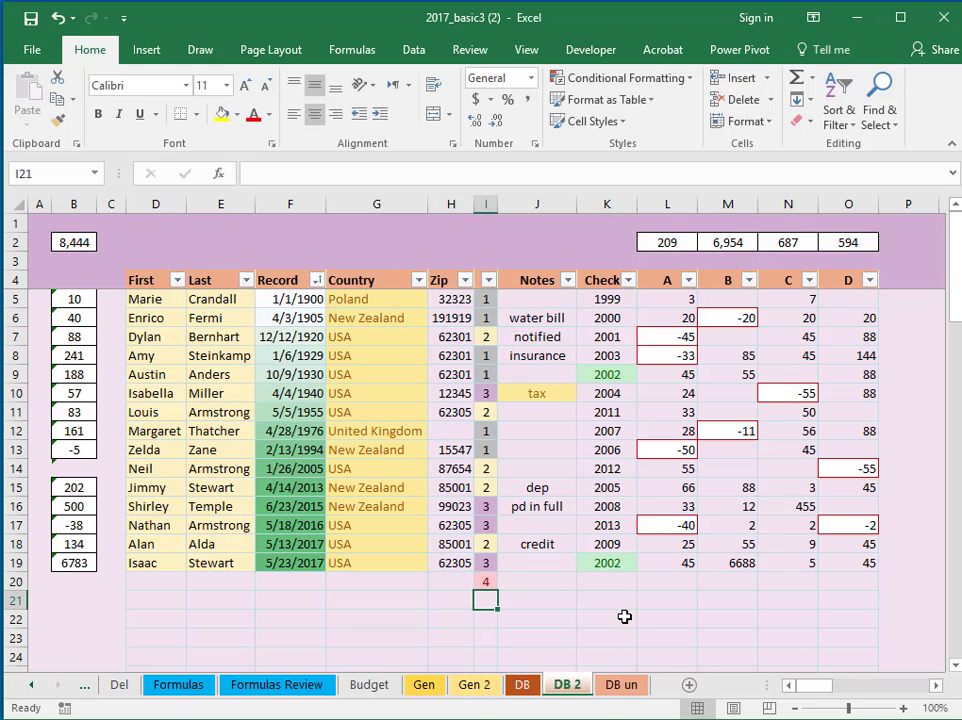
key(Up)
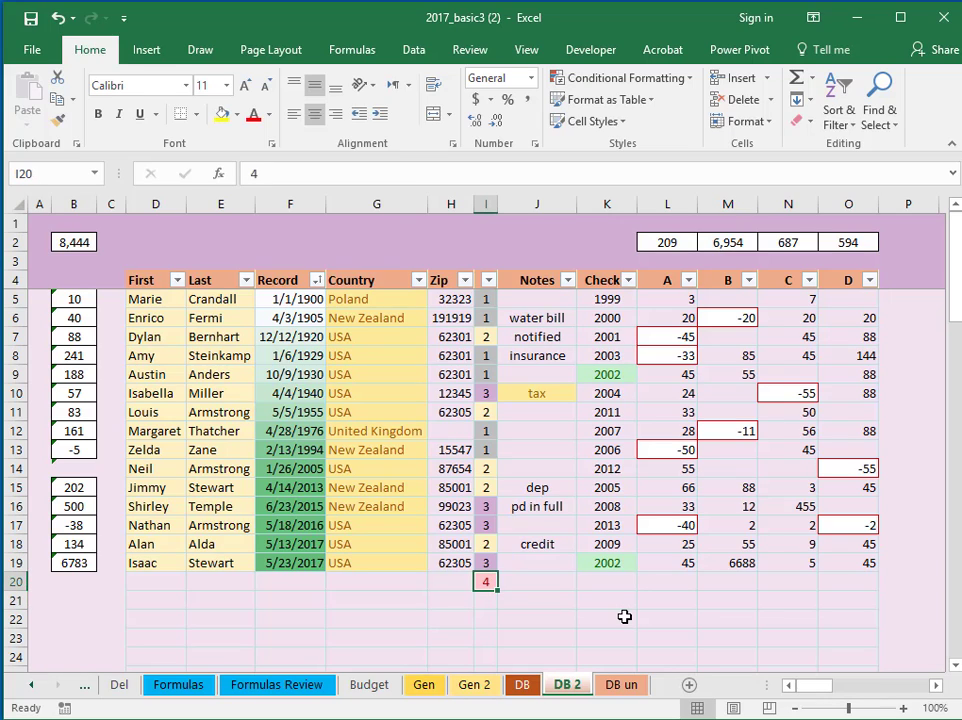
Enter 'tax' in J12 and reselect the Notes cells from J6 down
click(538, 320)
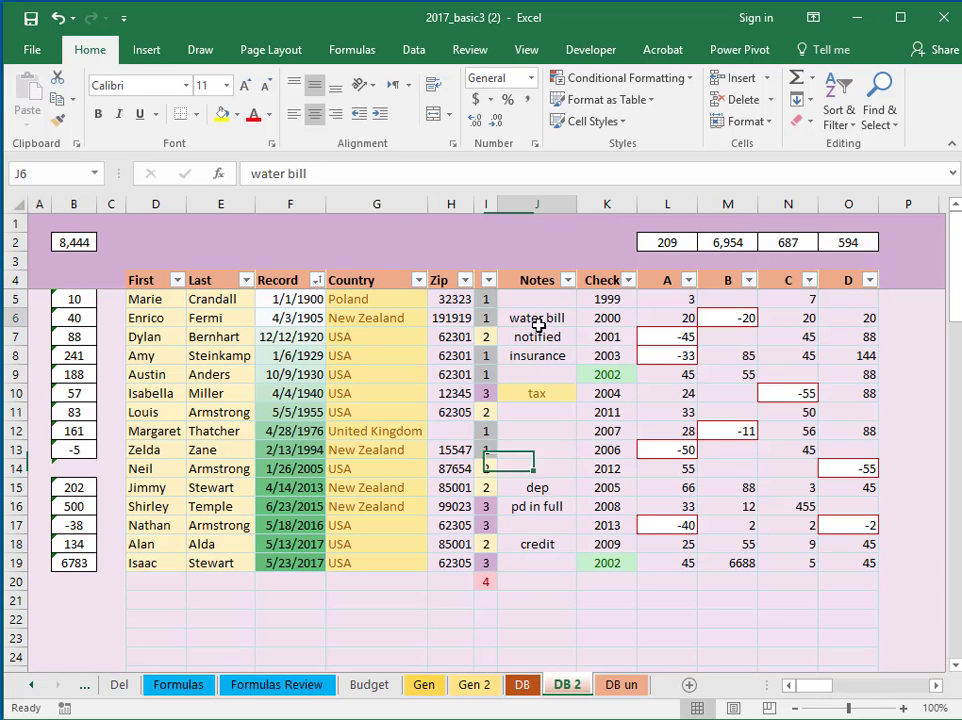
drag(538, 325, 536, 573)
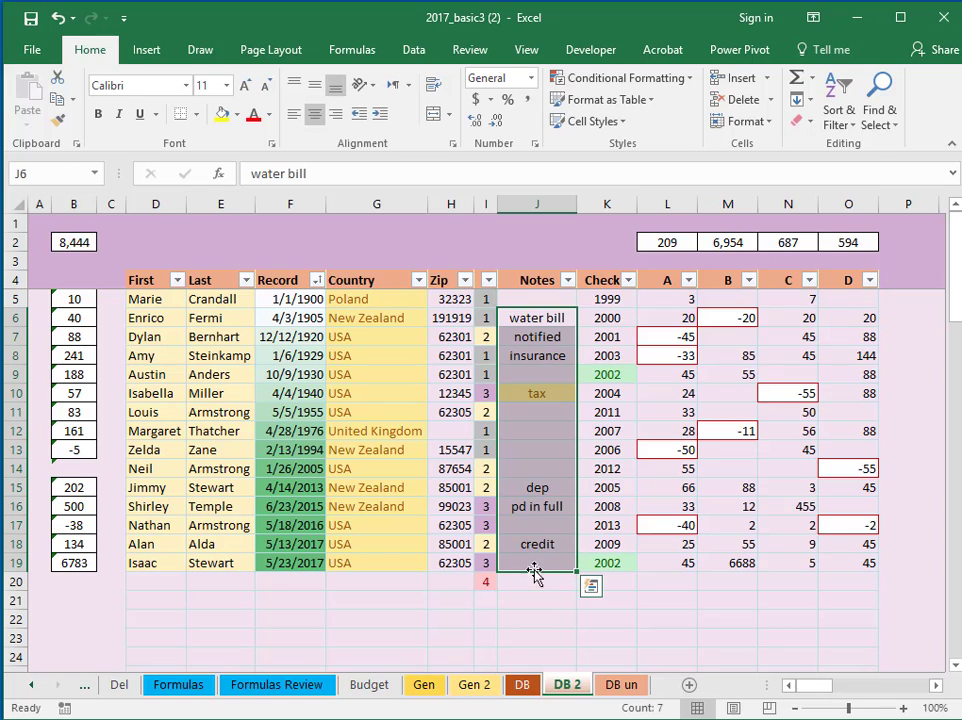
click(521, 393)
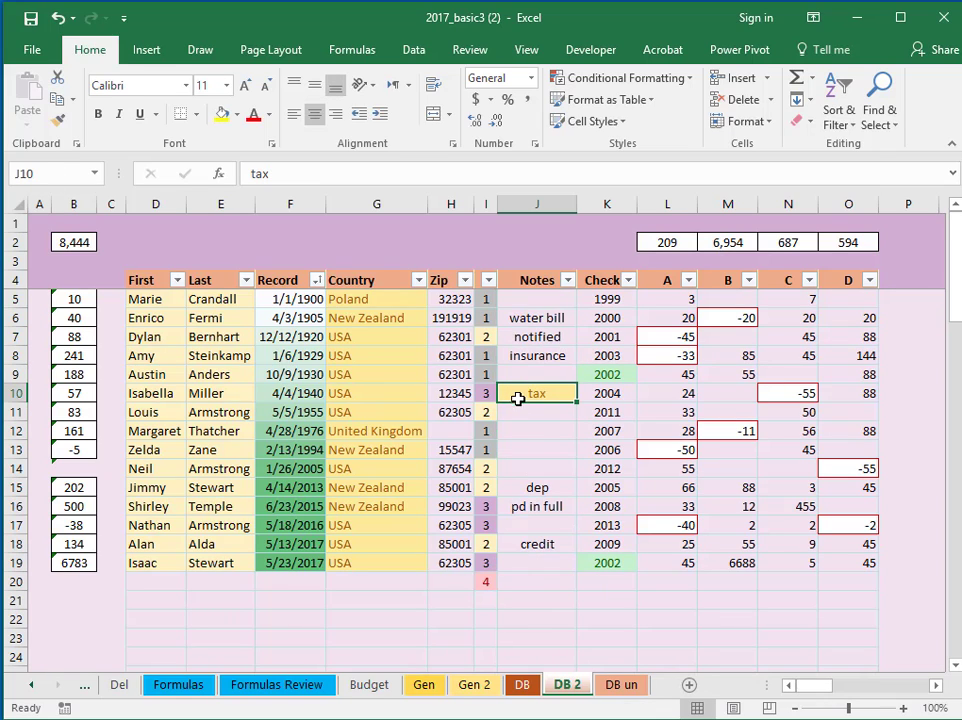
click(536, 433)
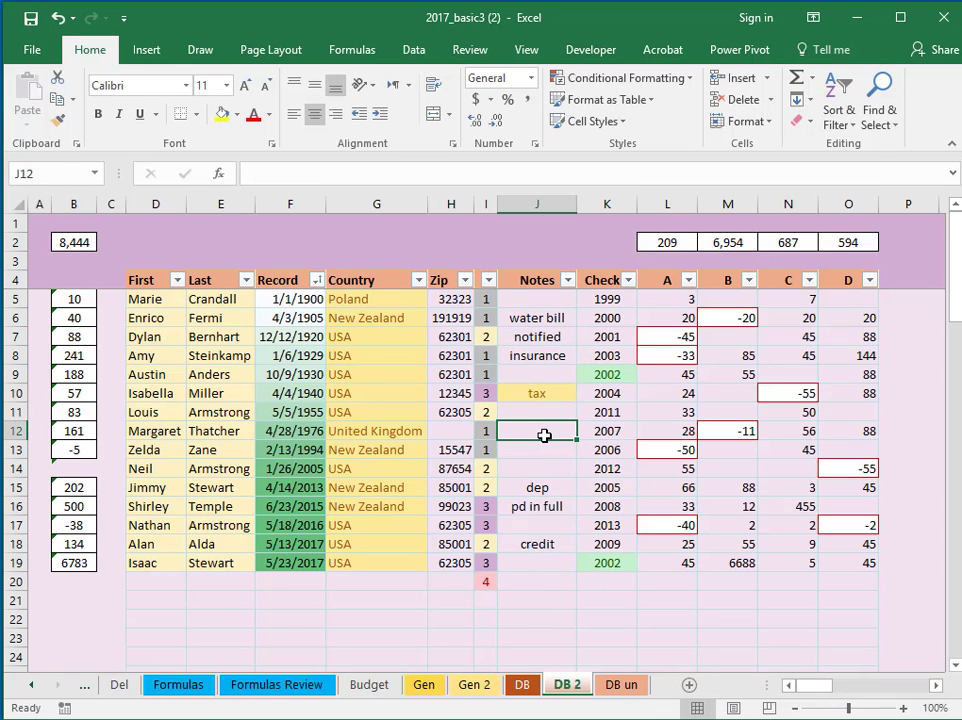
text(tax)
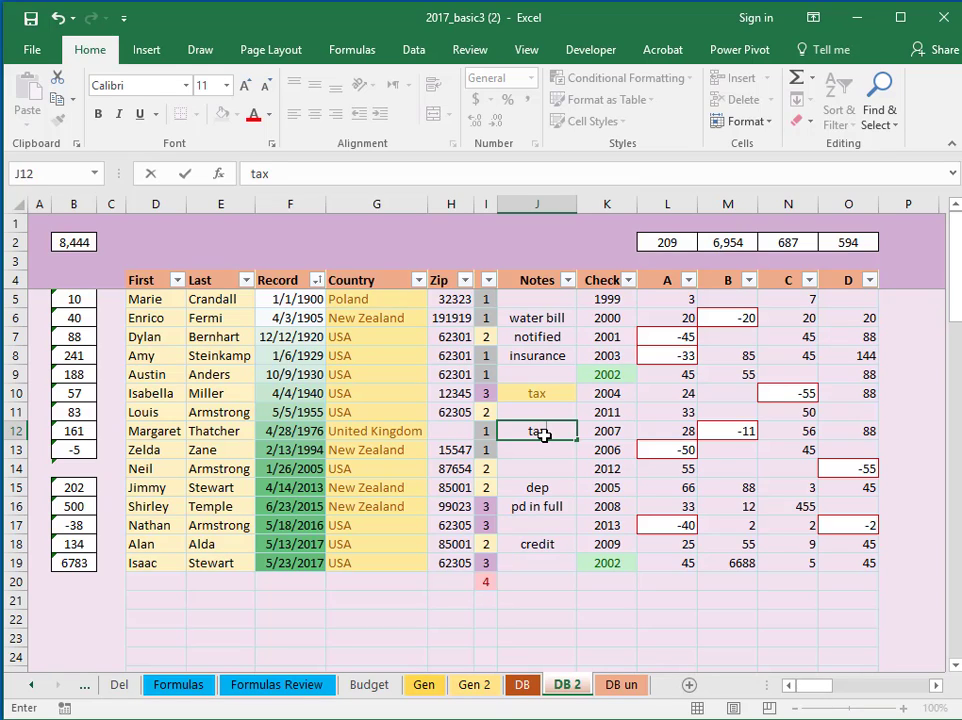
key(Return)
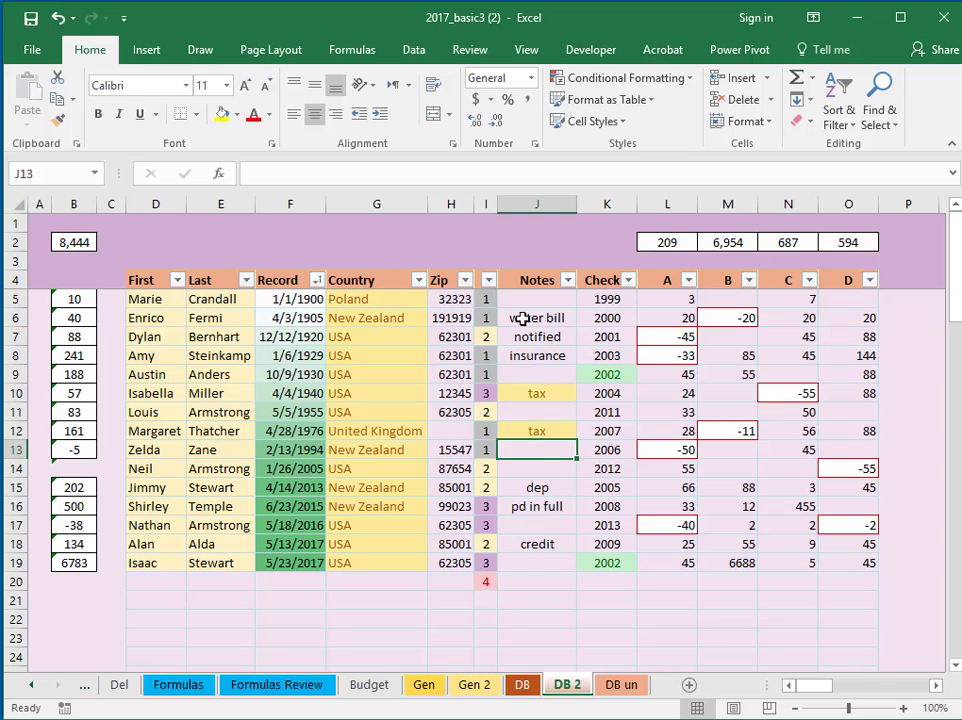
drag(522, 318, 536, 585)
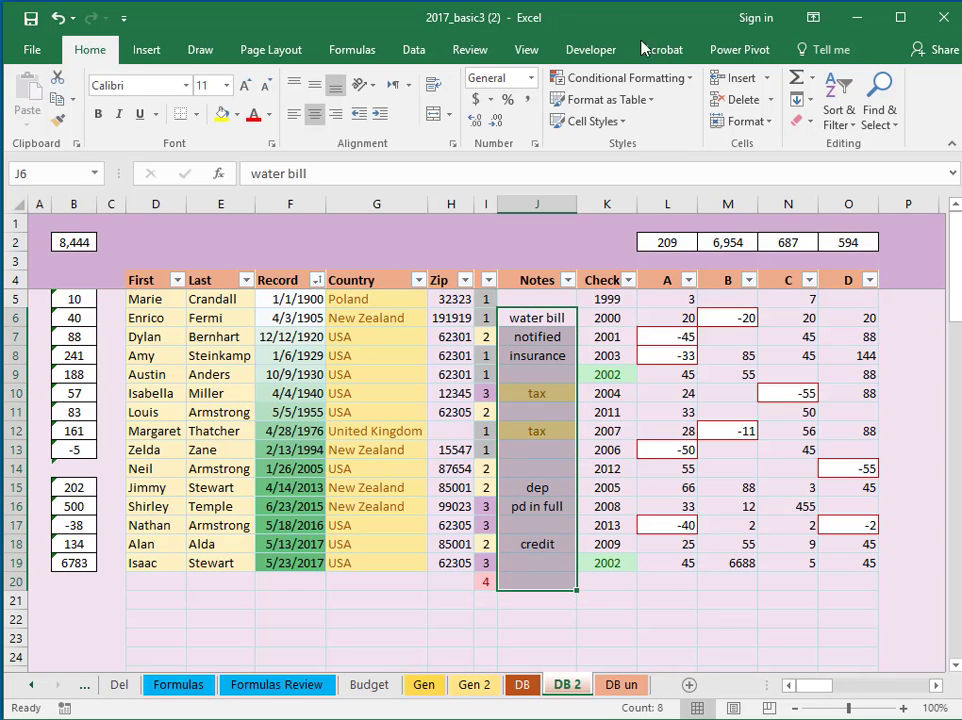
Add a Text that Contains 'water bill' rule using a Custom Format to the Notes cells
click(683, 84)
mouse_move(637, 119)
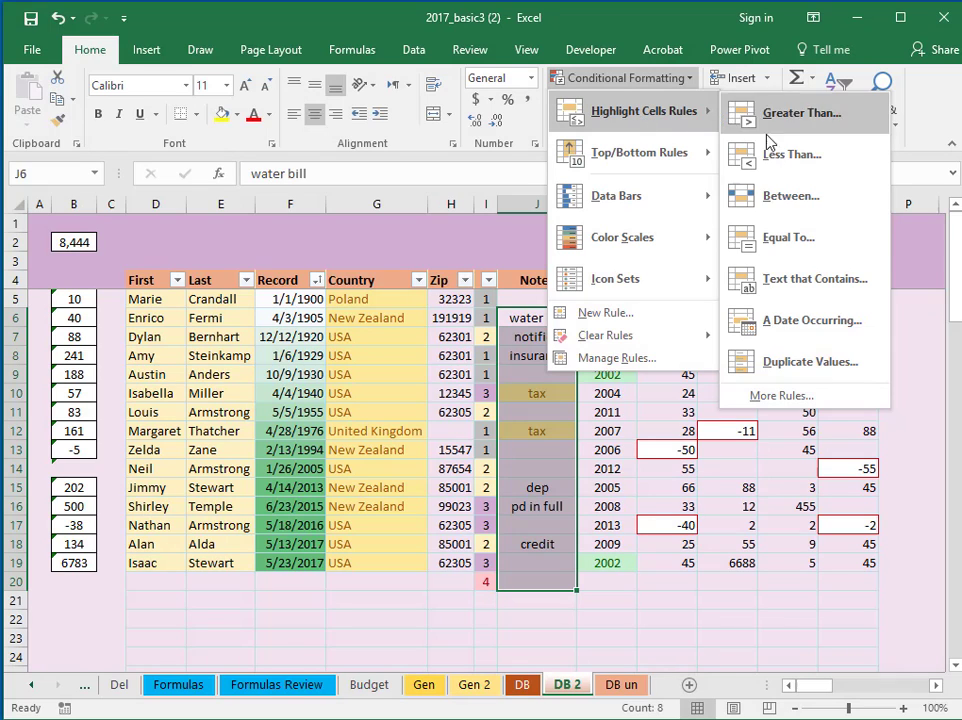
click(826, 285)
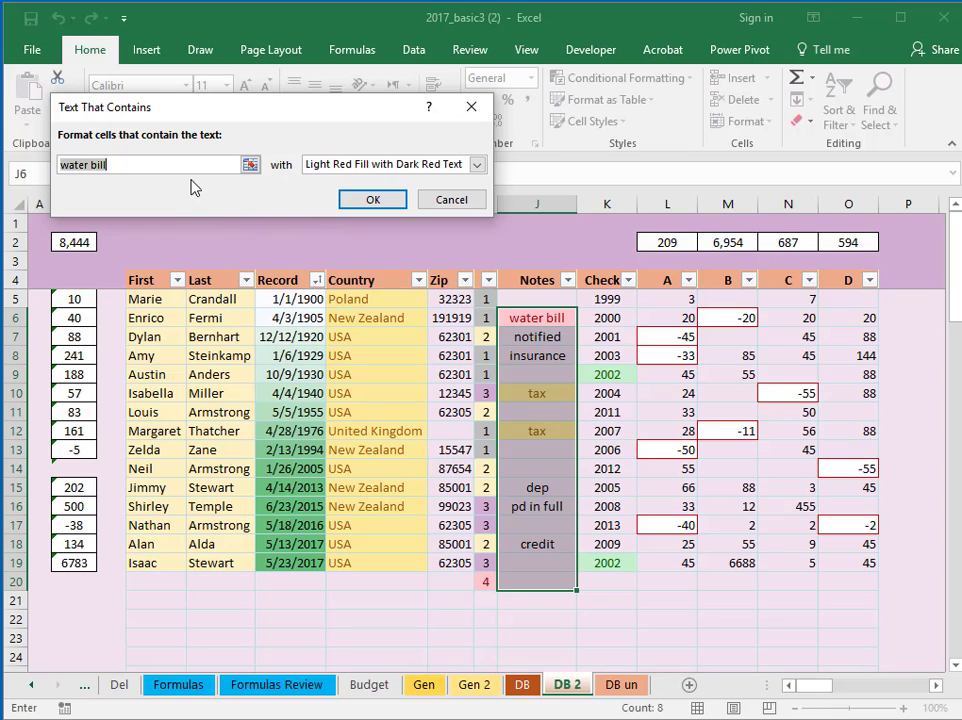
click(477, 165)
click(345, 255)
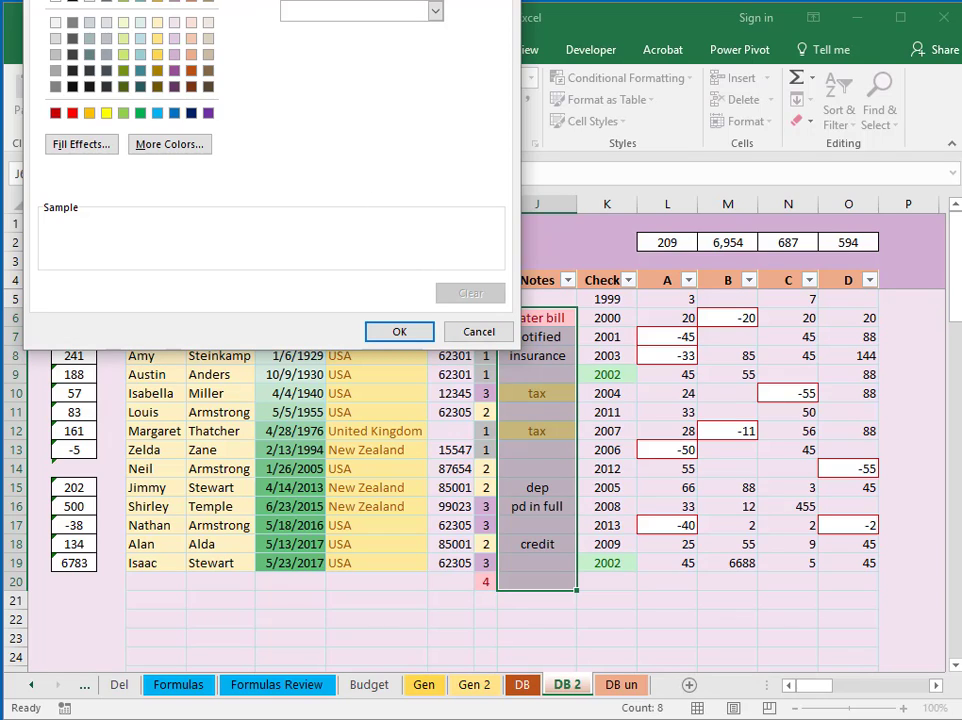
click(400, 333)
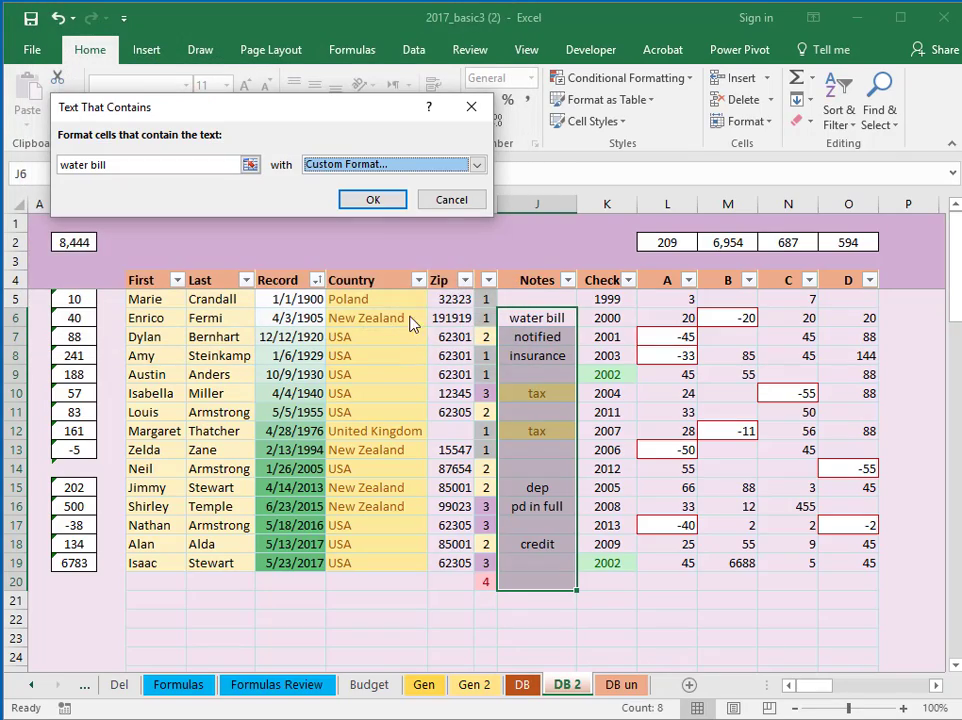
click(372, 200)
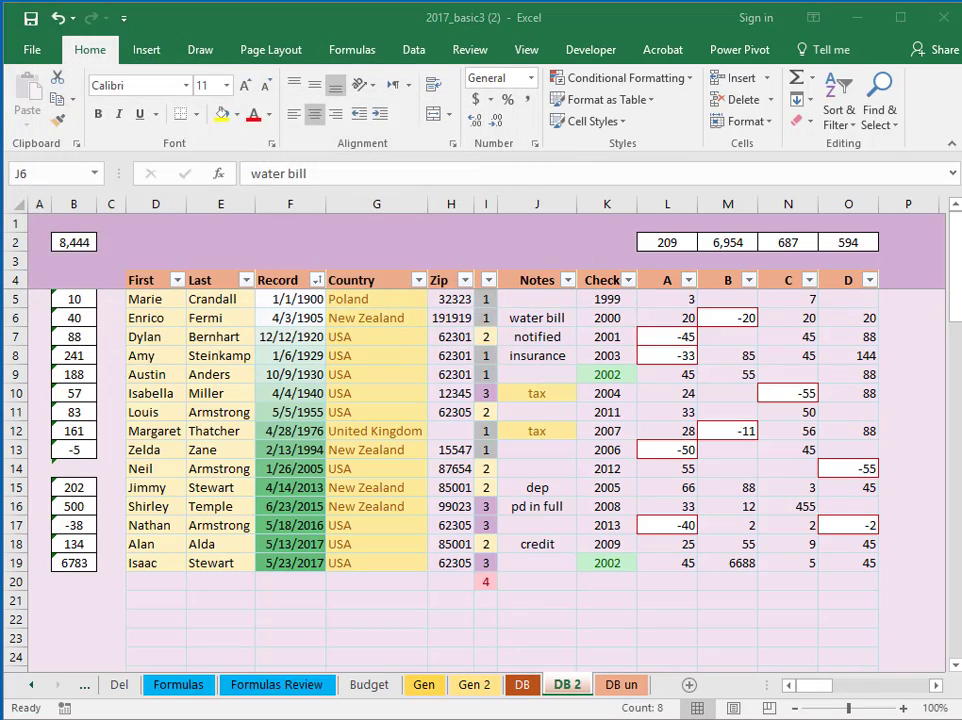